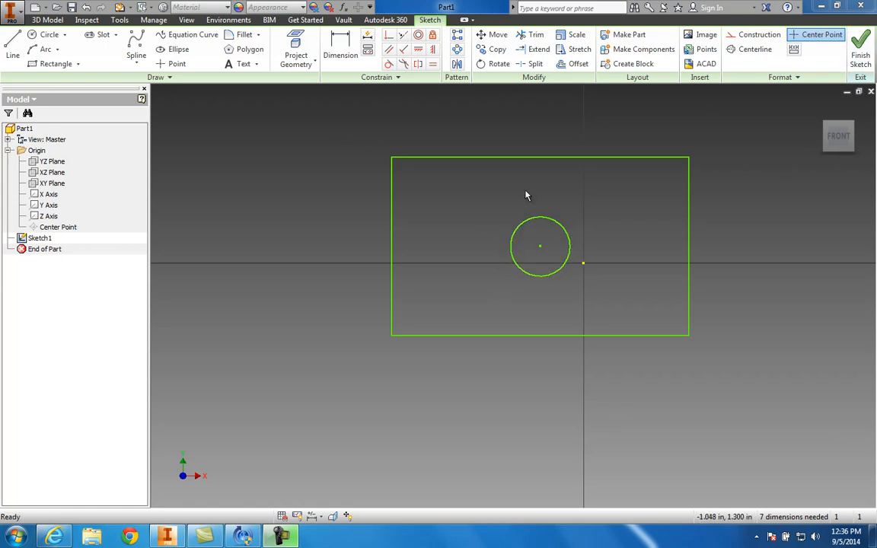
Dimension the rectangle's overall width above its upper edge and its height beside its left edge.
{"action": "left_click", "coordinate": [341, 46]}
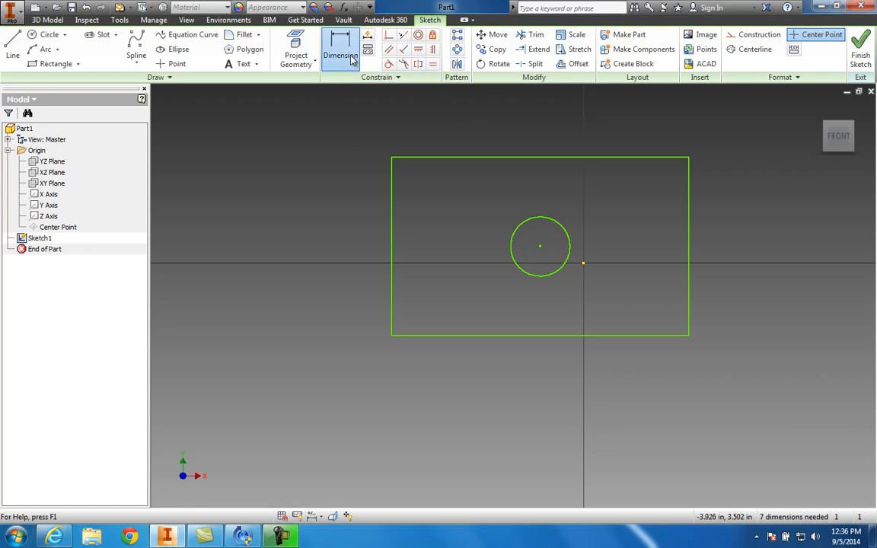
{"action": "left_click", "coordinate": [491, 158]}
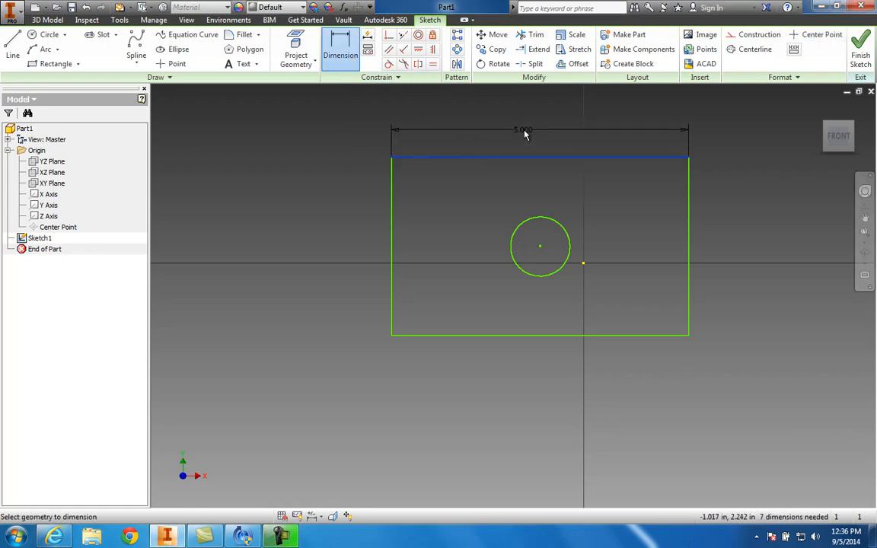
{"action": "left_click", "coordinate": [524, 134]}
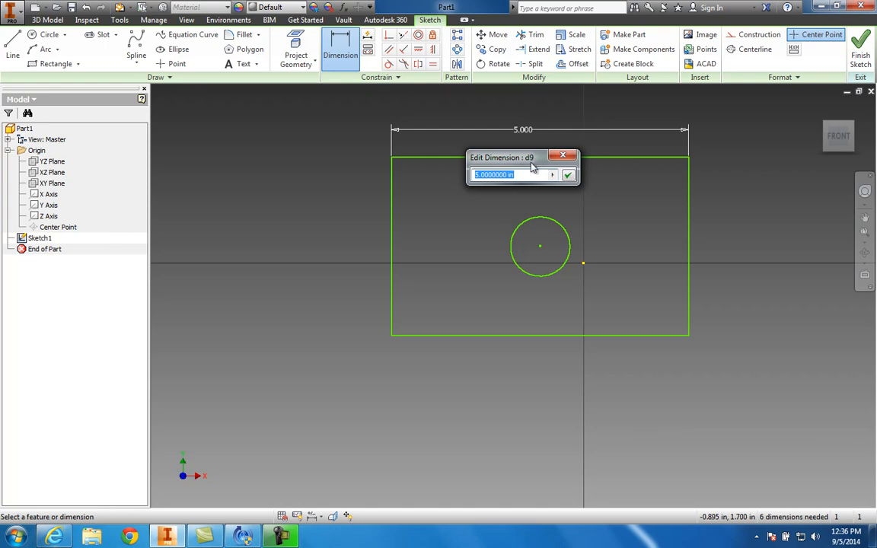
{"action": "left_click", "coordinate": [568, 175]}
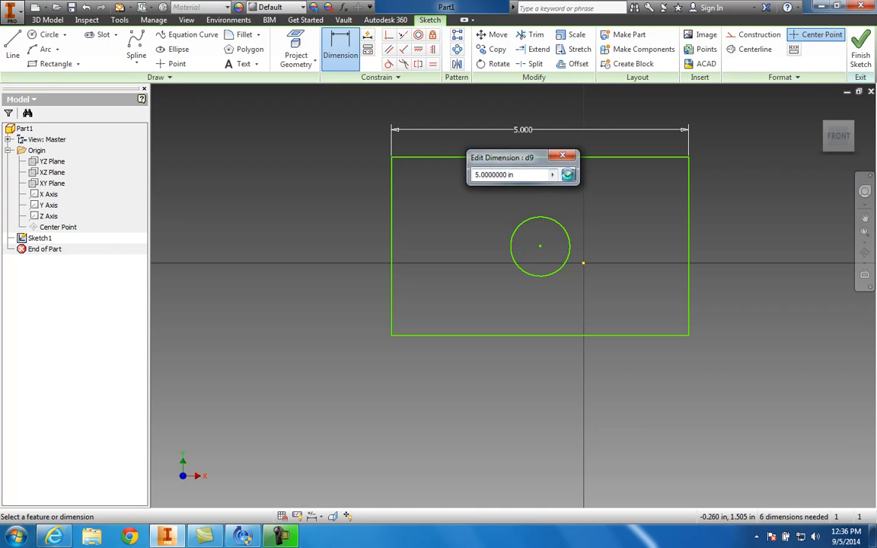
{"action": "left_click", "coordinate": [392, 227]}
{"action": "left_click", "coordinate": [364, 230]}
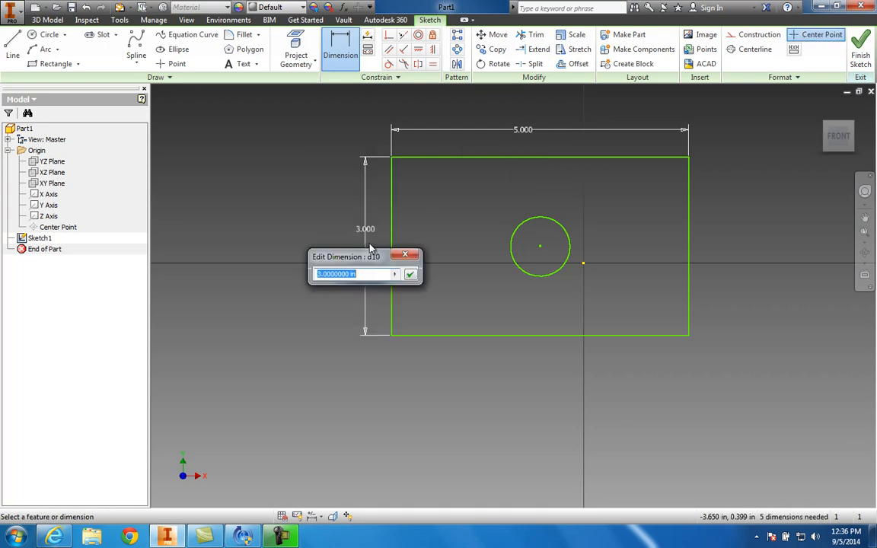
{"action": "left_click", "coordinate": [409, 275]}
Dimension the circle's diameter.
{"action": "left_click", "coordinate": [525, 273]}
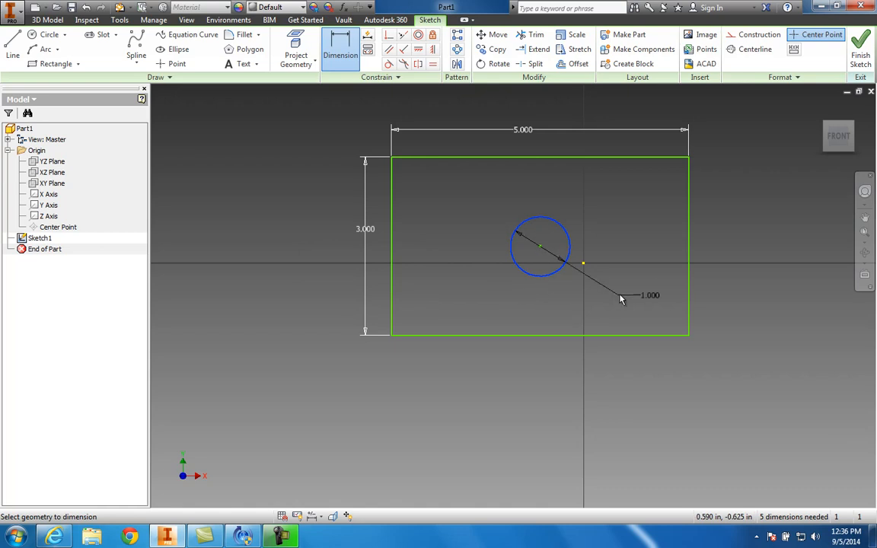
{"action": "left_click", "coordinate": [567, 295]}
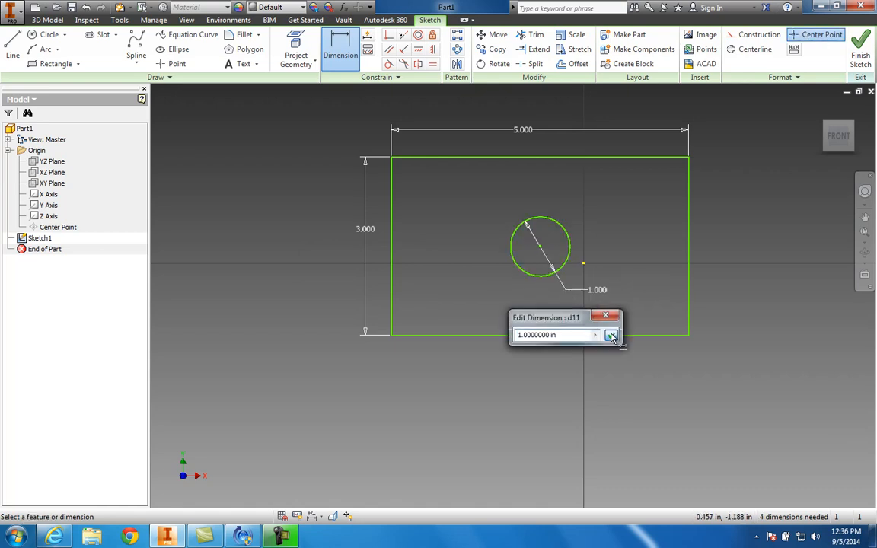
{"action": "left_click", "coordinate": [612, 336]}
Dimension the circle centre's vertical distance from the rectangle's bottom edge and its horizontal distance from the right edge.
{"action": "left_click", "coordinate": [554, 336]}
{"action": "left_click", "coordinate": [550, 274]}
{"action": "left_click", "coordinate": [735, 292]}
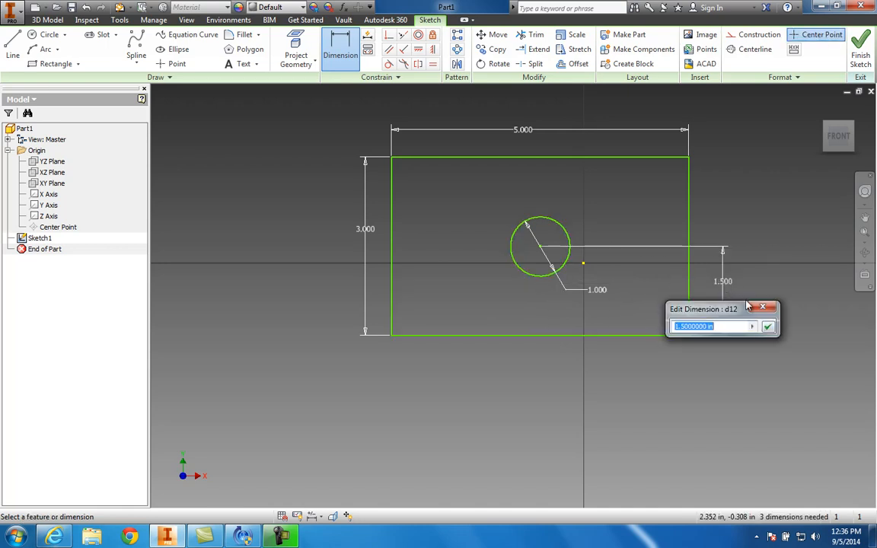
{"action": "left_click", "coordinate": [768, 326]}
{"action": "left_click", "coordinate": [543, 275]}
{"action": "left_click", "coordinate": [690, 284]}
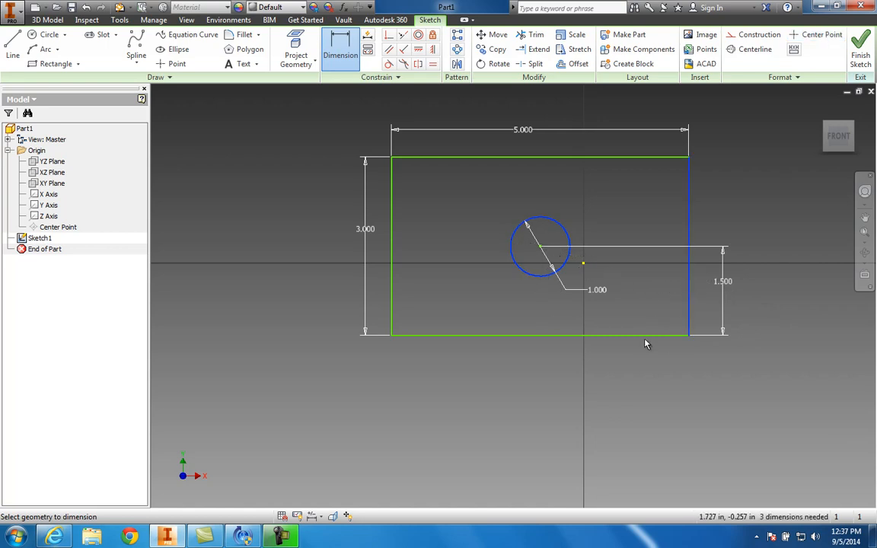
{"action": "left_click", "coordinate": [605, 357]}
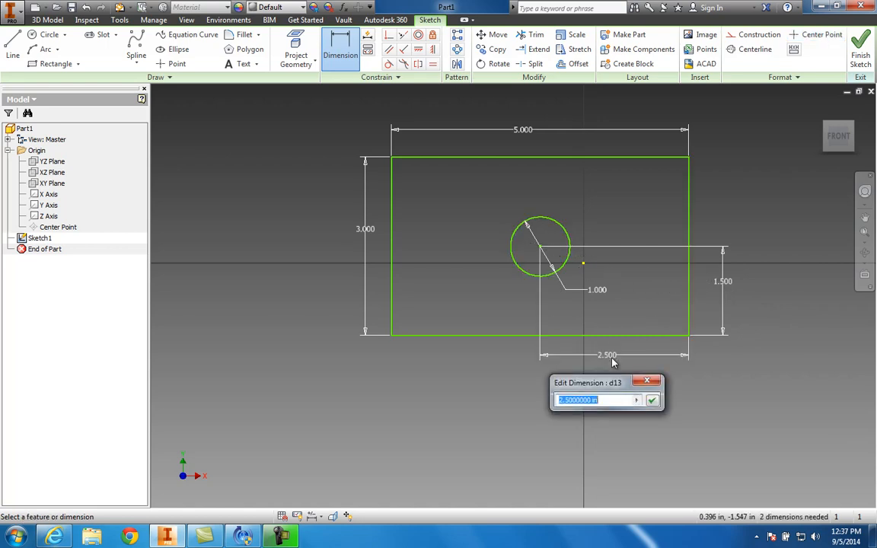
{"action": "left_click", "coordinate": [654, 403]}
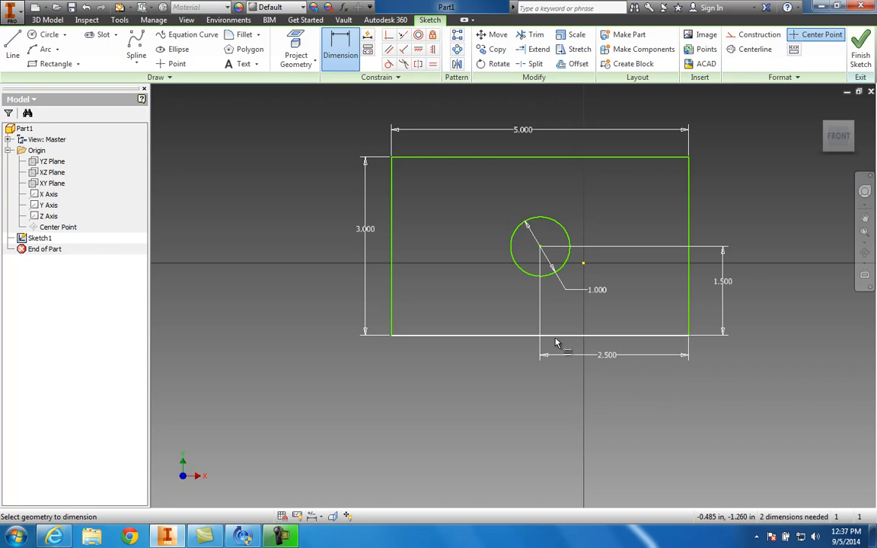
{"action": "key", "text": "Escape"}
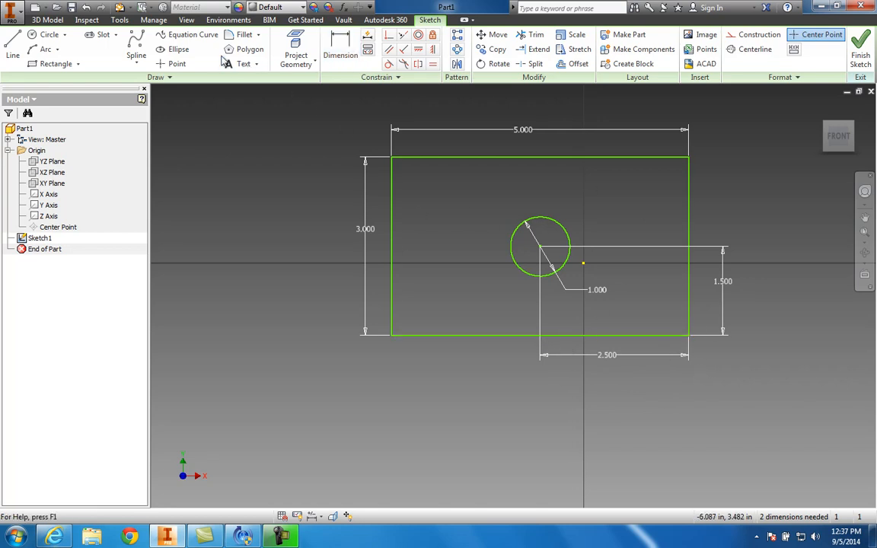
Rename the model parameters for width, height, circle diameter and vertical circle offset as d1, d2, d3 and d4.
{"action": "left_click", "coordinate": [155, 20]}
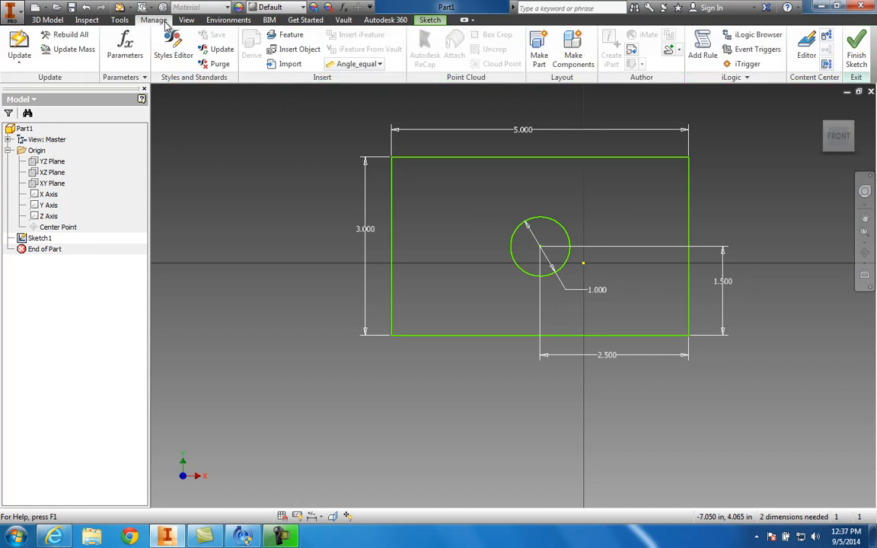
{"action": "left_click", "coordinate": [125, 46]}
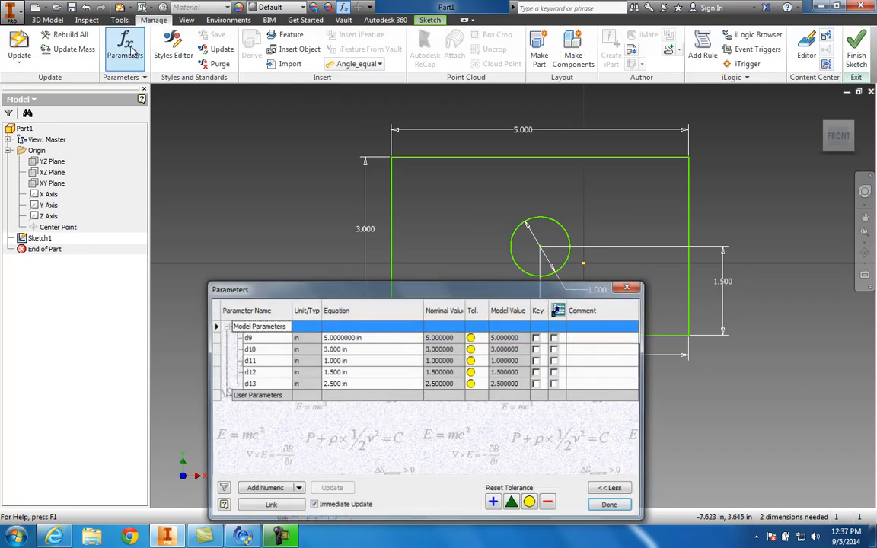
{"action": "left_click", "coordinate": [254, 338]}
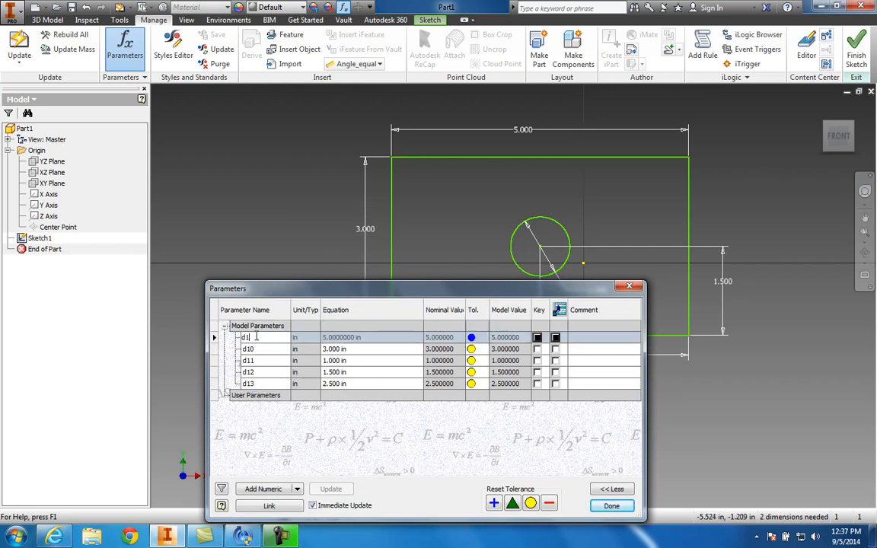
{"action": "left_click", "coordinate": [262, 349]}
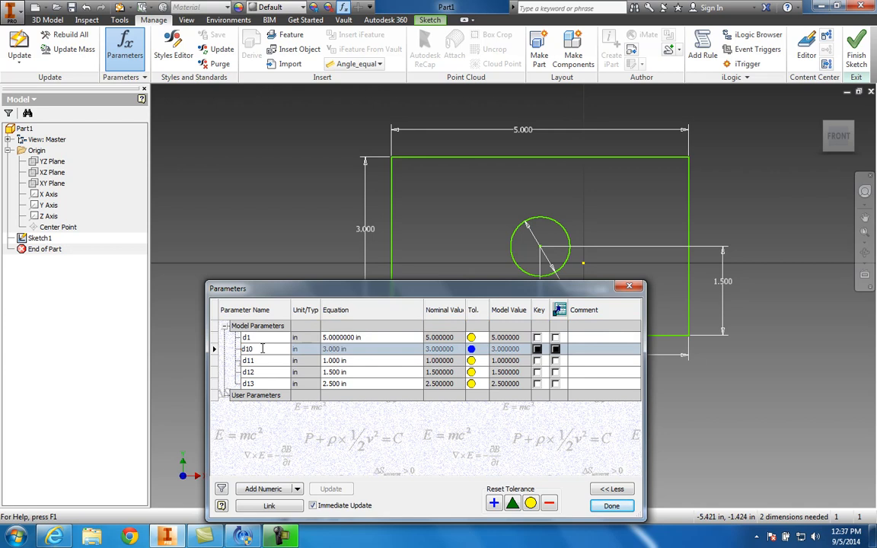
{"action": "type", "text": "d2"}
{"action": "left_click", "coordinate": [262, 360]}
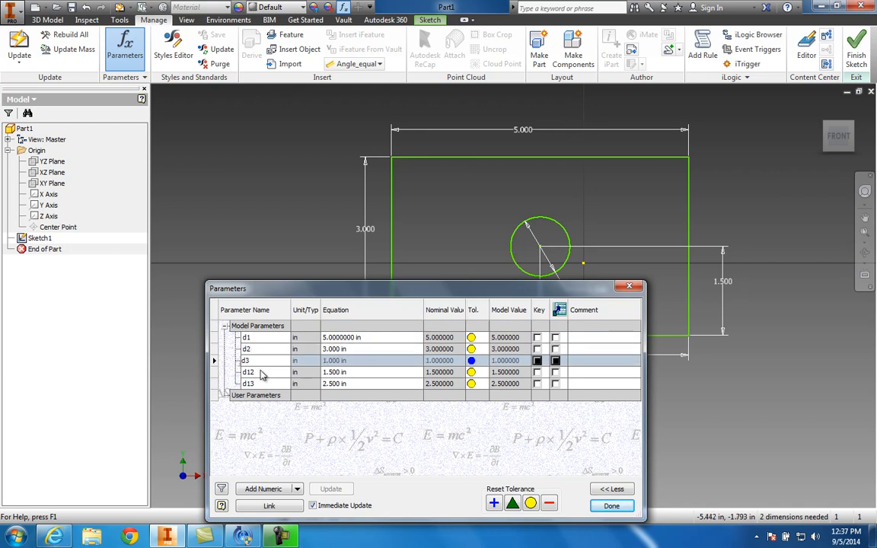
{"action": "left_click", "coordinate": [262, 372]}
{"action": "key", "text": "BackSpace"}
{"action": "type", "text": "4"}
{"action": "left_click", "coordinate": [268, 383]}
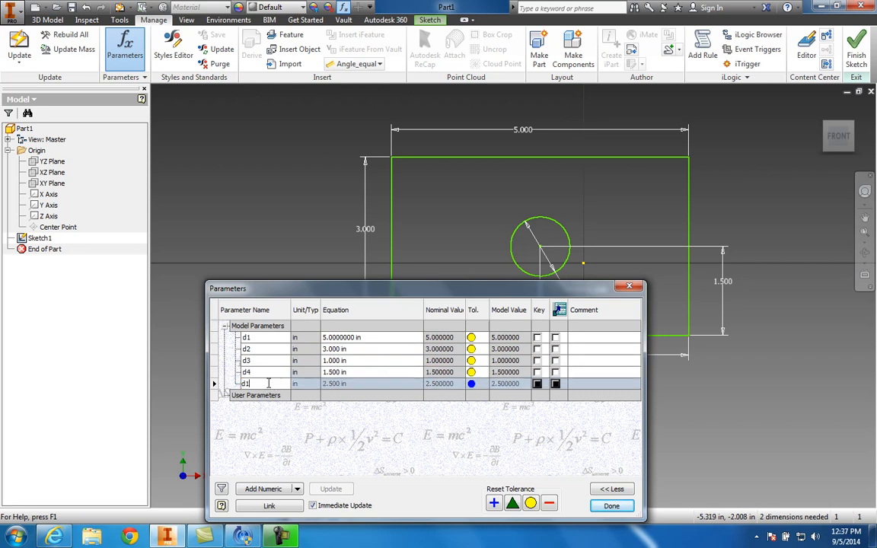
{"action": "type", "text": "d4"}
{"action": "key", "text": "Return"}
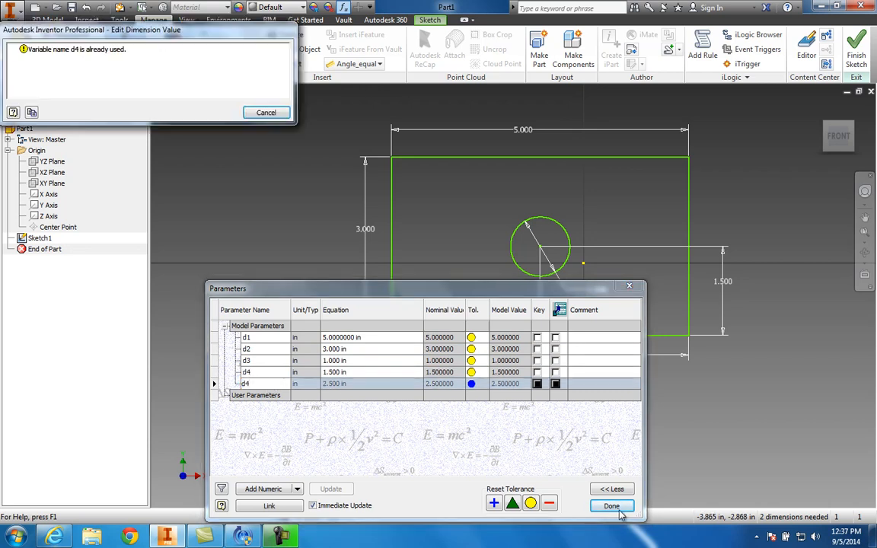
{"action": "left_click", "coordinate": [618, 512]}
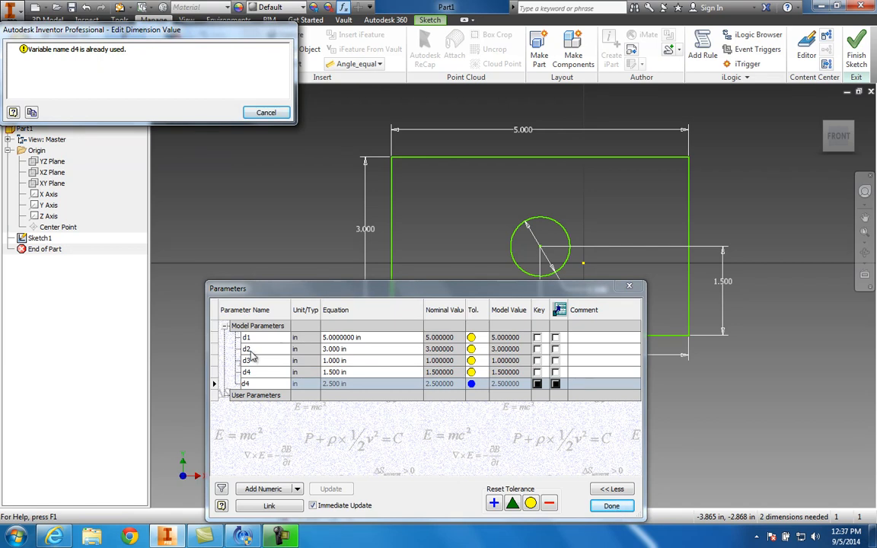
{"action": "left_click", "coordinate": [269, 113]}
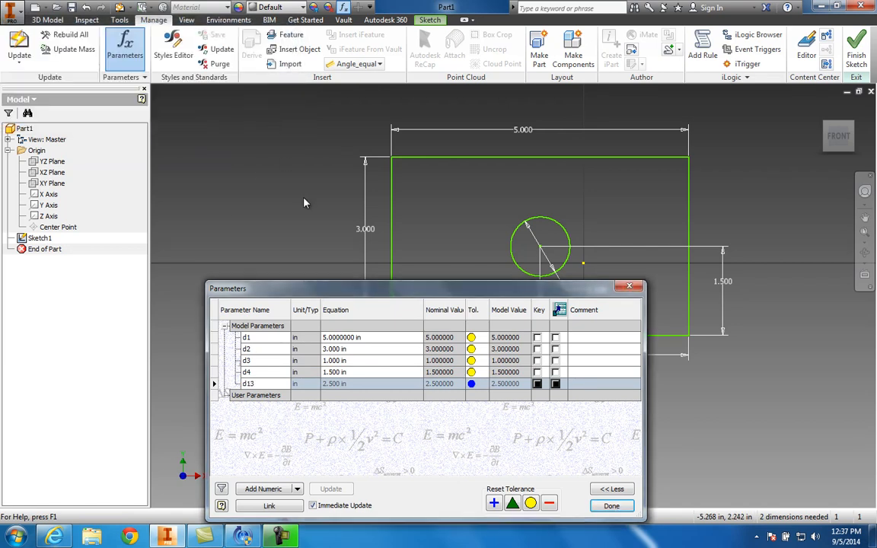
Rename the circle's horizontal offset parameter d13 as d5 and close the parameter list.
{"action": "double_click", "coordinate": [256, 372]}
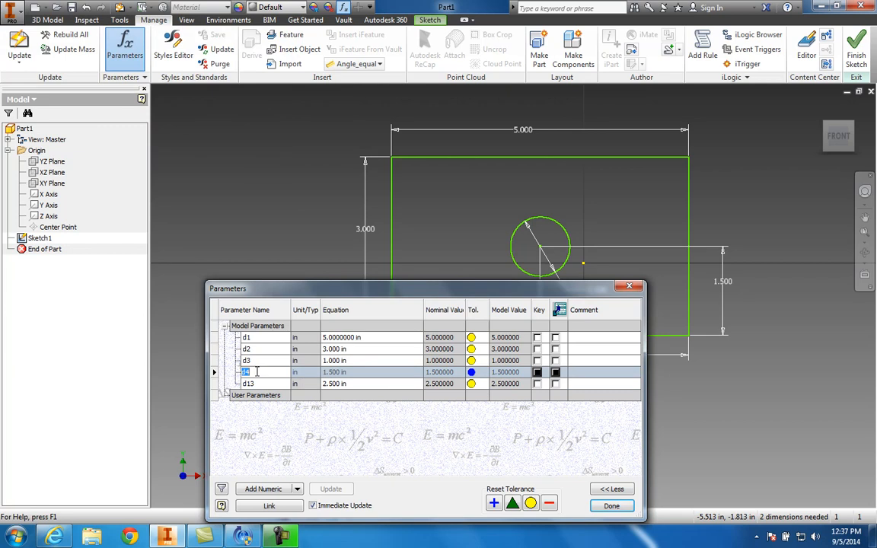
{"action": "double_click", "coordinate": [265, 383]}
{"action": "left_click", "coordinate": [265, 383]}
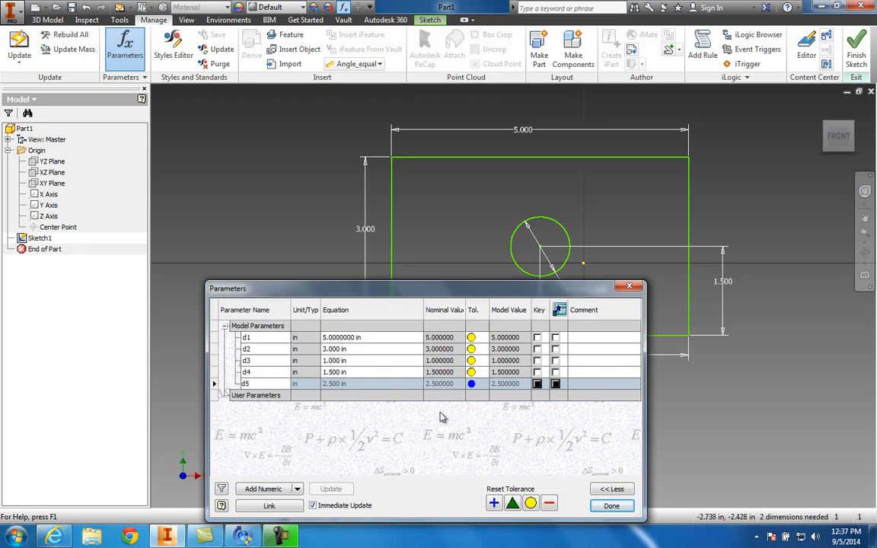
{"action": "left_click", "coordinate": [612, 506]}
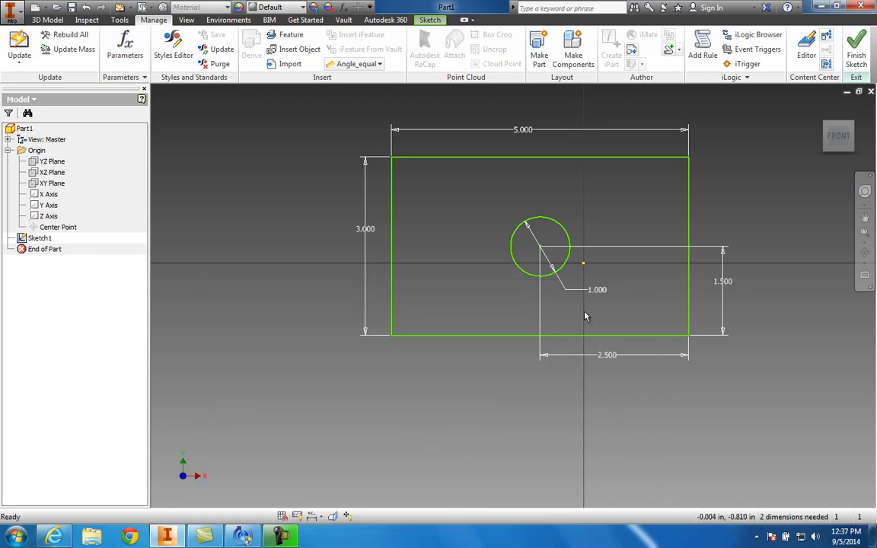
Set the equation of parameter d5, the circle's horizontal offset, to d1/2 in the parameter list.
{"action": "left_click", "coordinate": [125, 49]}
{"action": "mouse_move", "coordinate": [399, 303]}
{"action": "left_mouse_down"}
{"action": "mouse_move", "coordinate": [374, 311]}
{"action": "mouse_move", "coordinate": [372, 373]}
{"action": "mouse_move", "coordinate": [382, 379]}
{"action": "left_mouse_up"}
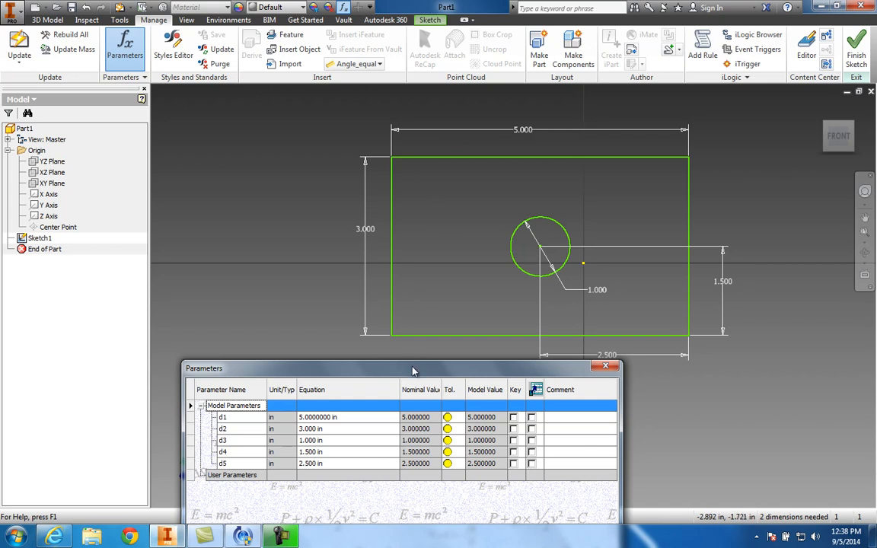
{"action": "left_click_drag", "start_coordinate": [413, 371], "coordinate": [436, 359]}
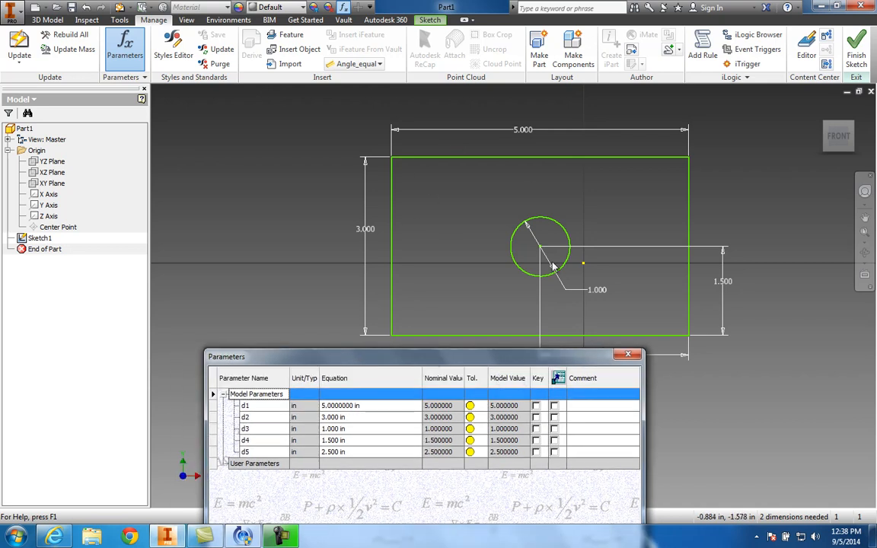
{"action": "left_click_drag", "start_coordinate": [500, 367], "coordinate": [538, 383]}
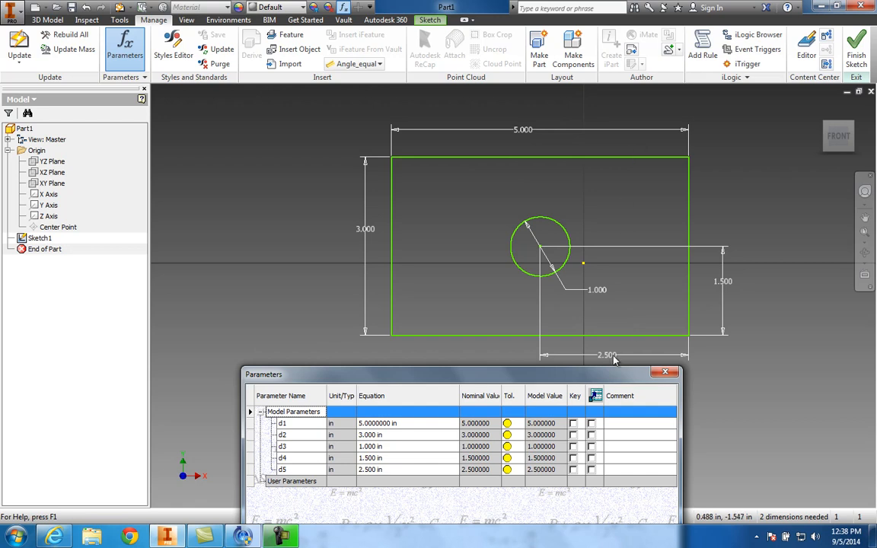
{"action": "left_click", "coordinate": [370, 470]}
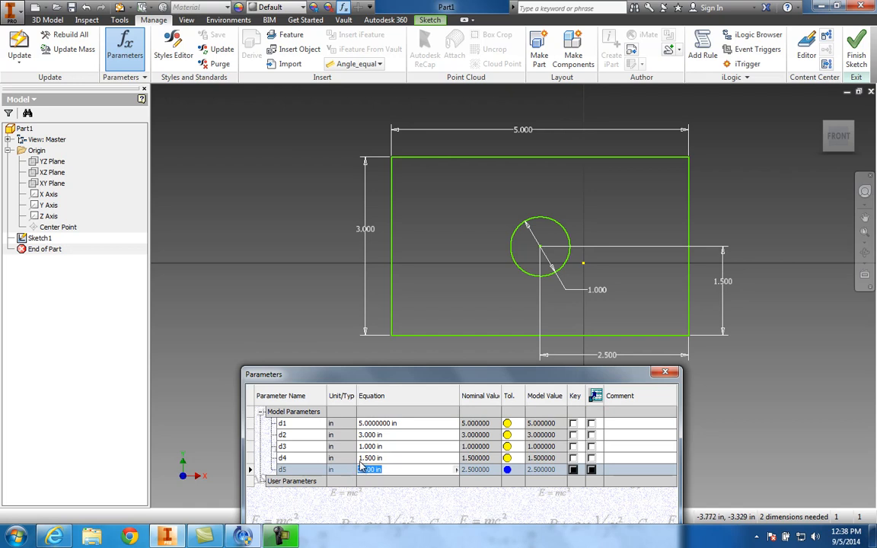
{"action": "key", "text": "BackSpace"}
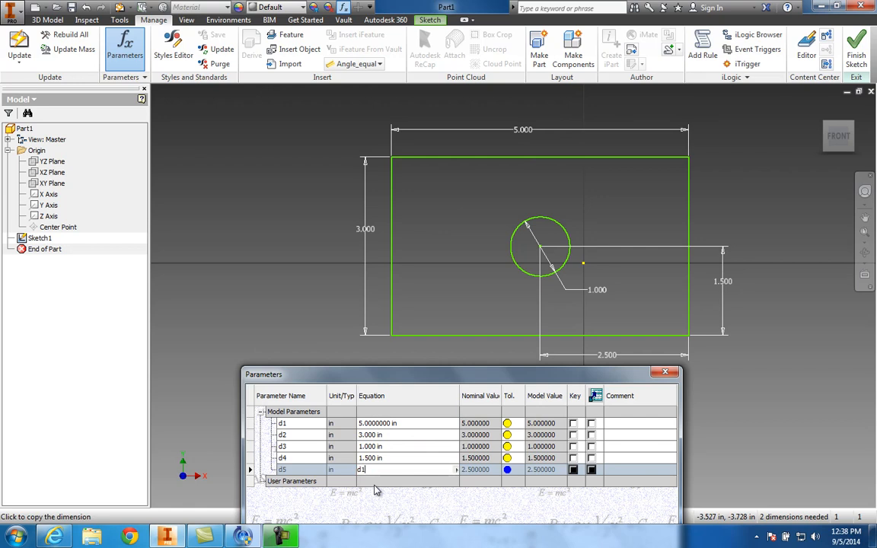
{"action": "type", "text": "d1/2"}
{"action": "key", "text": "Return"}
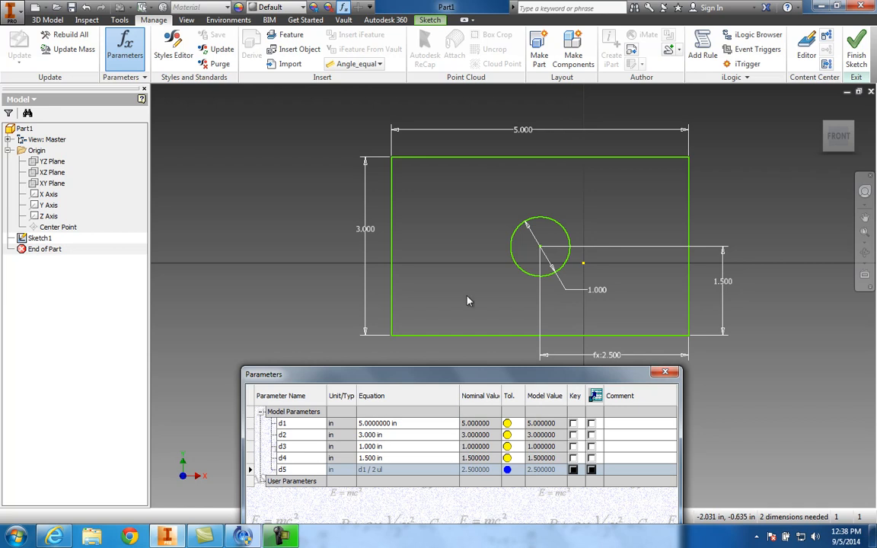
Set the rectangle's width parameter d1 to 4 in and close the parameter list.
{"action": "left_click", "coordinate": [386, 424]}
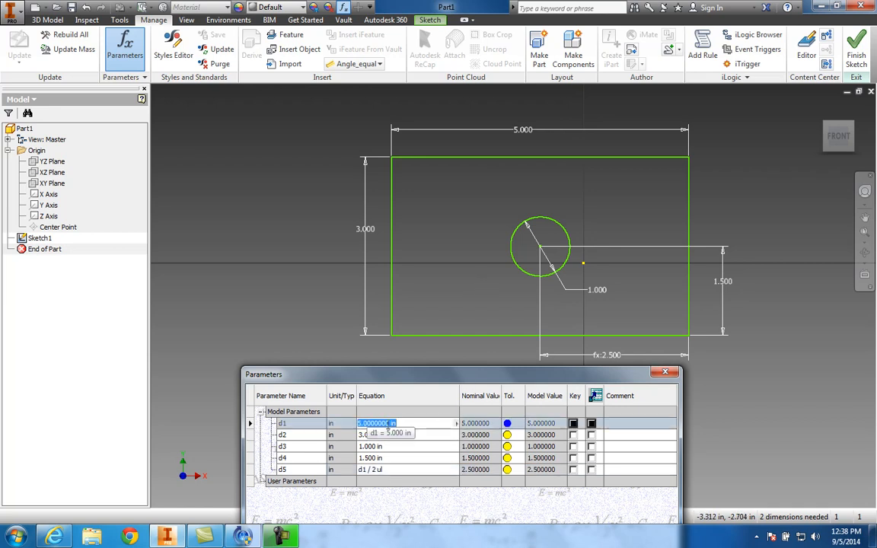
{"action": "key", "text": "BackSpace"}
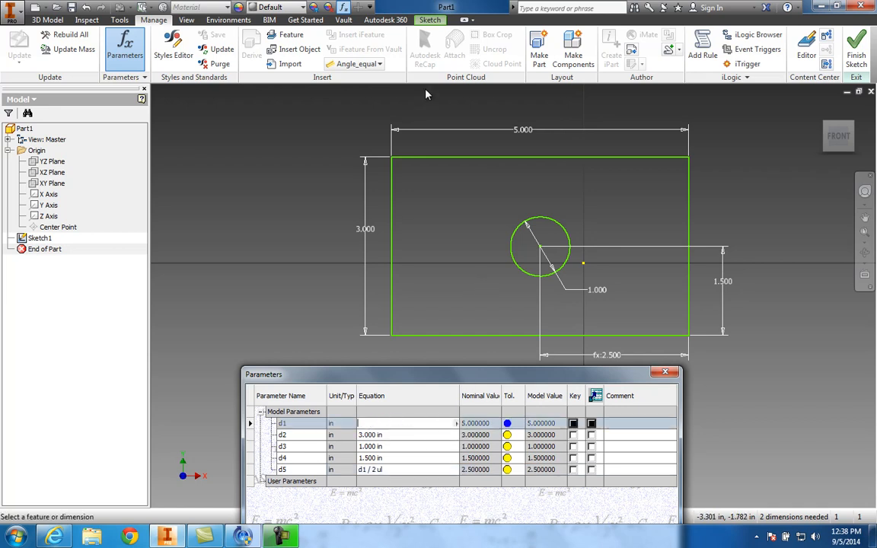
{"action": "type", "text": "4"}
{"action": "left_click_drag", "start_coordinate": [634, 373], "coordinate": [304, 196]}
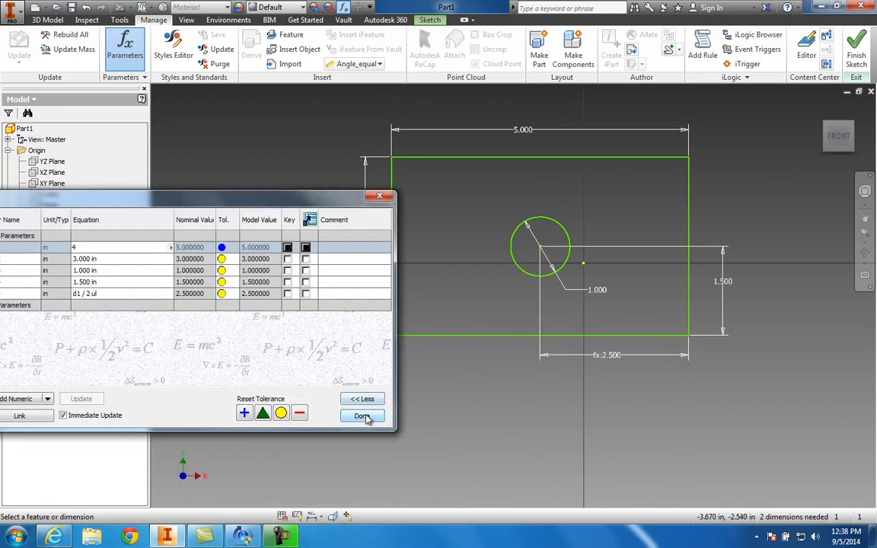
{"action": "left_click", "coordinate": [361, 416]}
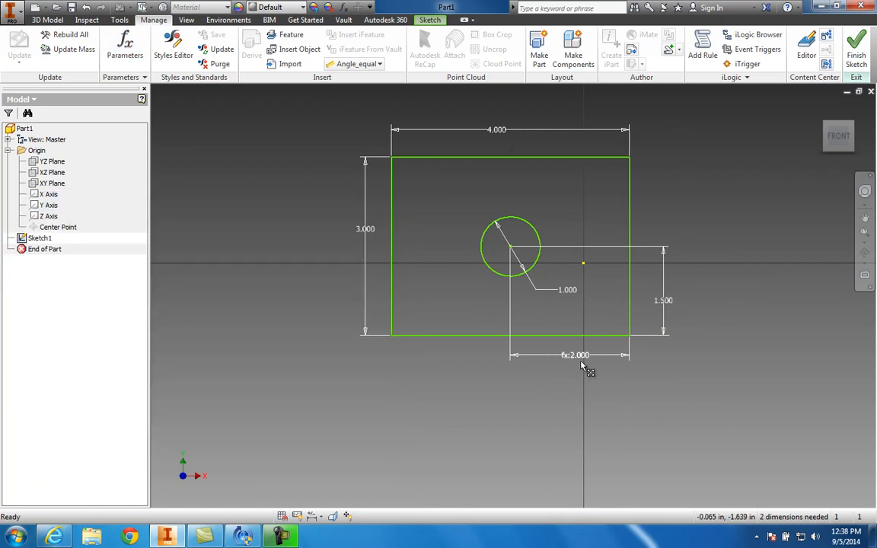
Set the rectangle's width dimension to 3 in.
{"action": "double_click", "coordinate": [499, 135]}
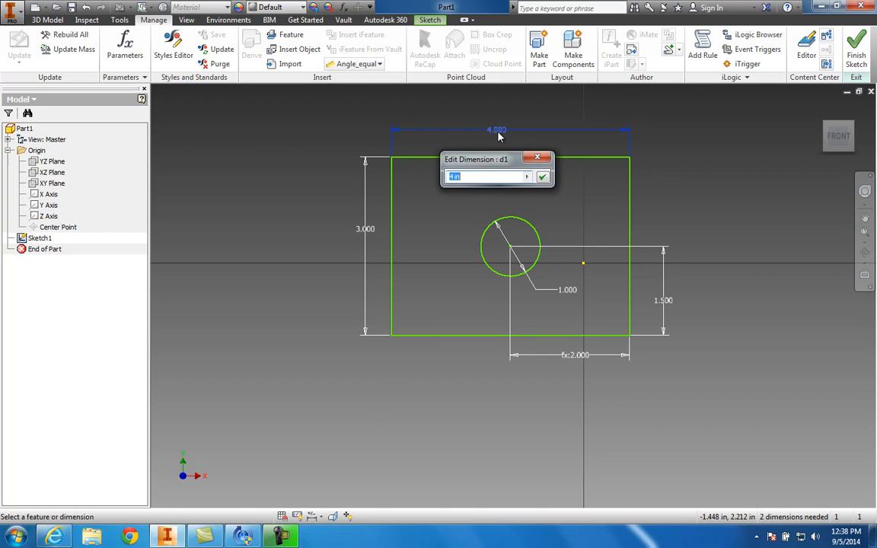
{"action": "type", "text": "3"}
{"action": "key", "text": "Return"}
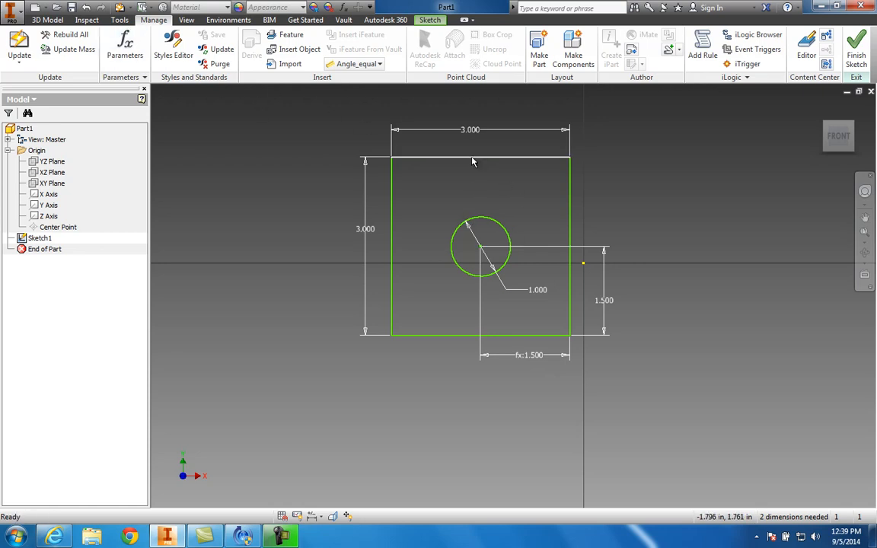
Set the rectangle's width dimension to 5 in.
{"action": "double_click", "coordinate": [470, 131]}
{"action": "type", "text": "5"}
{"action": "left_click", "coordinate": [509, 178]}
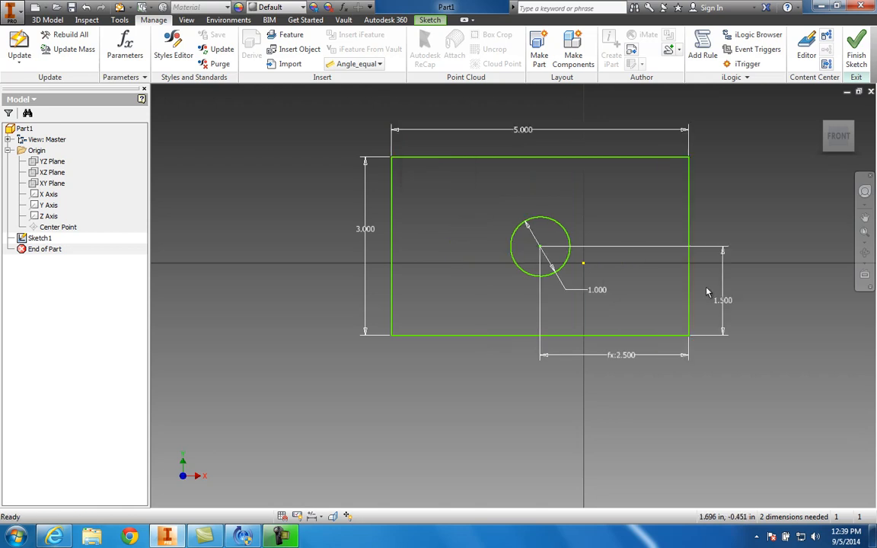
Set the equation of parameter d4, the circle's vertical offset, to d2/2 and close the parameter list.
{"action": "left_click", "coordinate": [141, 45]}
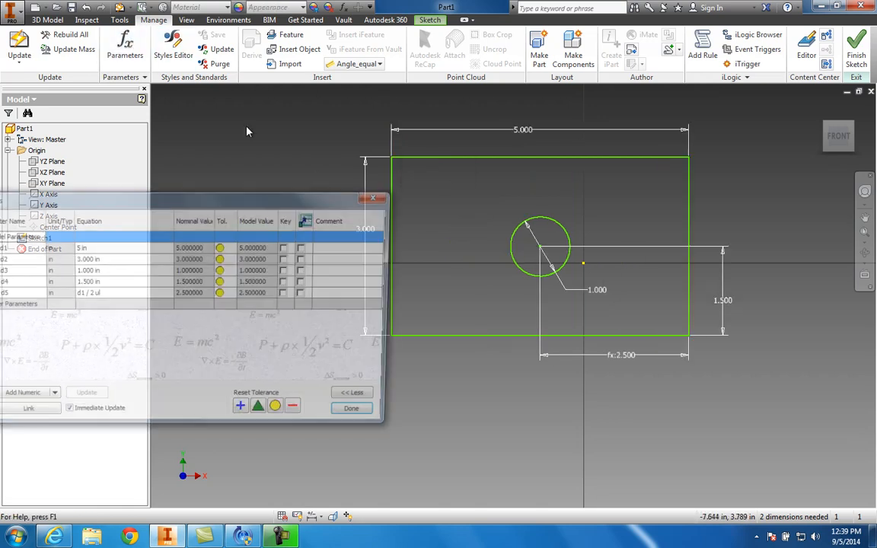
{"action": "left_click_drag", "start_coordinate": [171, 199], "coordinate": [225, 179]}
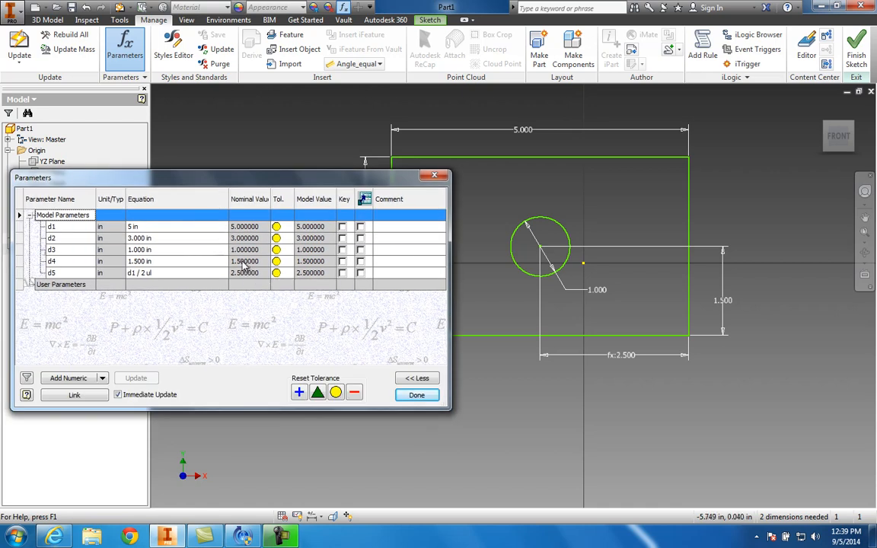
{"action": "left_click", "coordinate": [152, 261]}
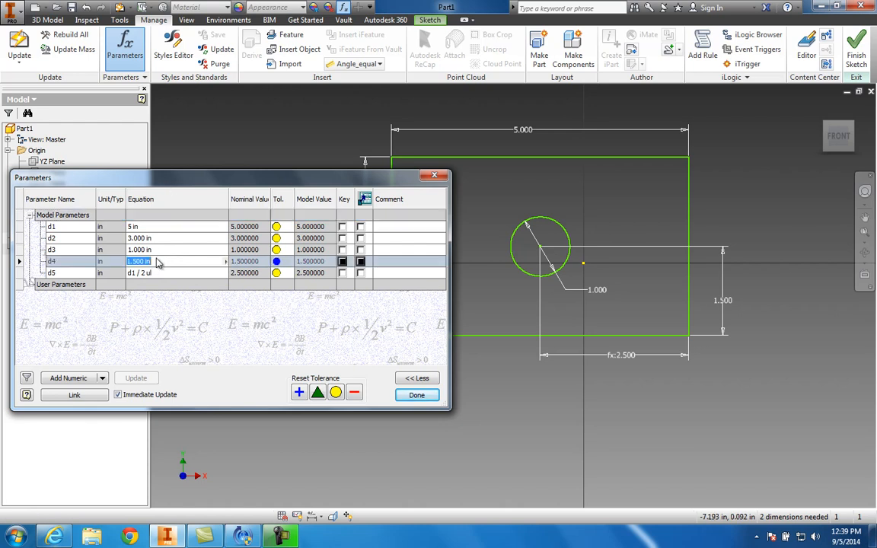
{"action": "left_click_drag", "start_coordinate": [165, 173], "coordinate": [405, 273]}
{"action": "left_click_drag", "start_coordinate": [492, 291], "coordinate": [406, 205]}
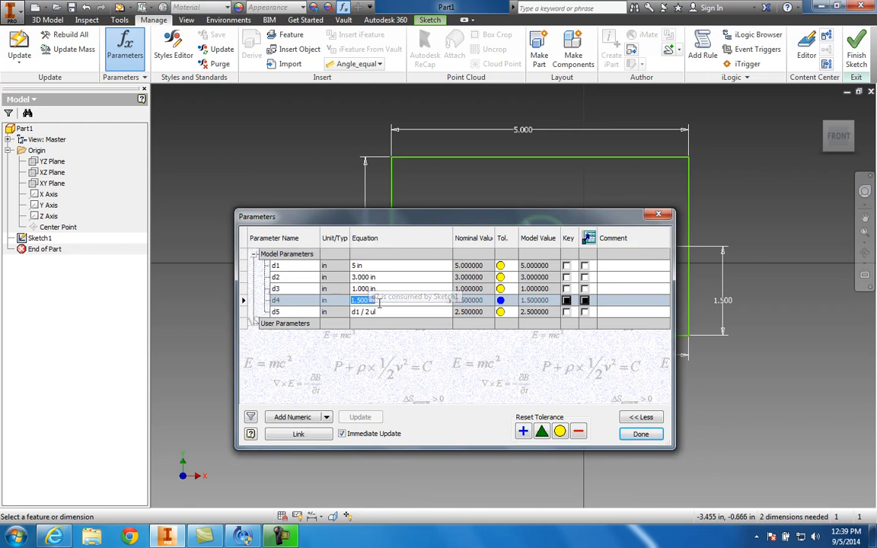
{"action": "type", "text": "d2/2"}
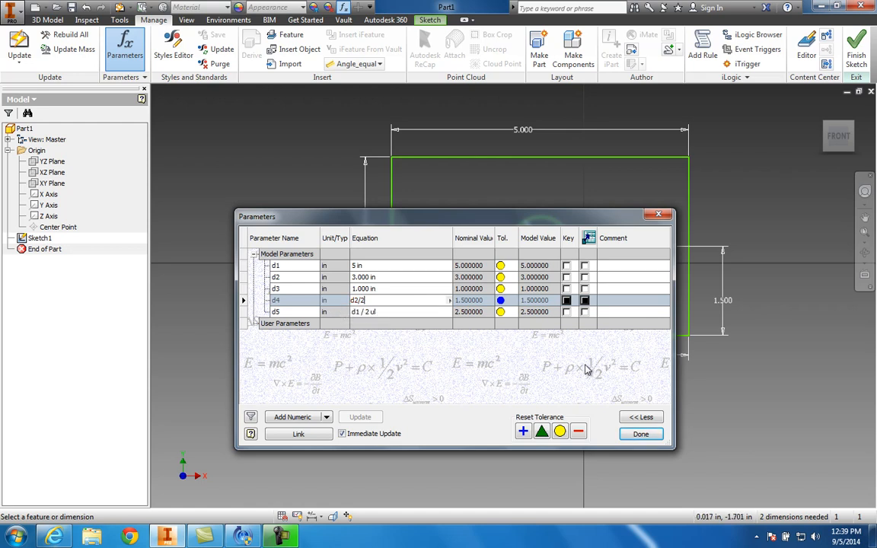
{"action": "left_click", "coordinate": [641, 435]}
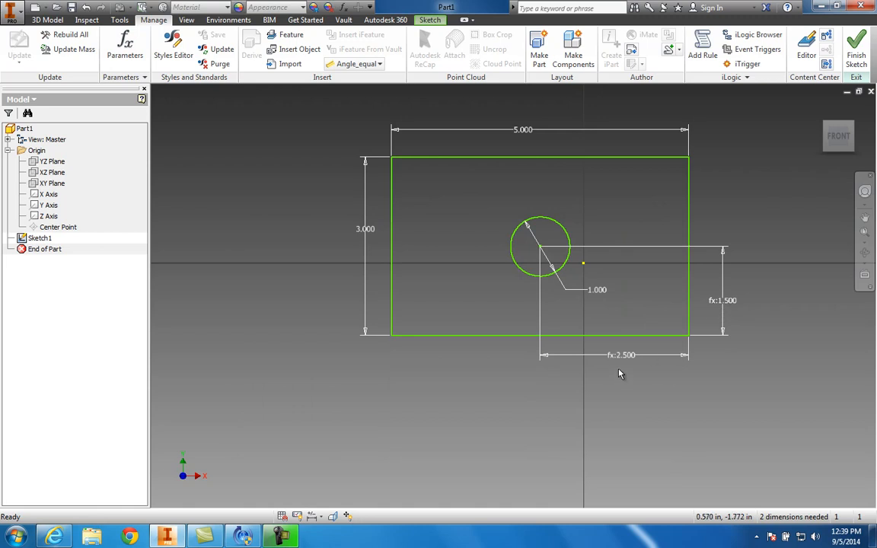
Set the rectangle's height dimension to 2 in.
{"action": "double_click", "coordinate": [373, 239]}
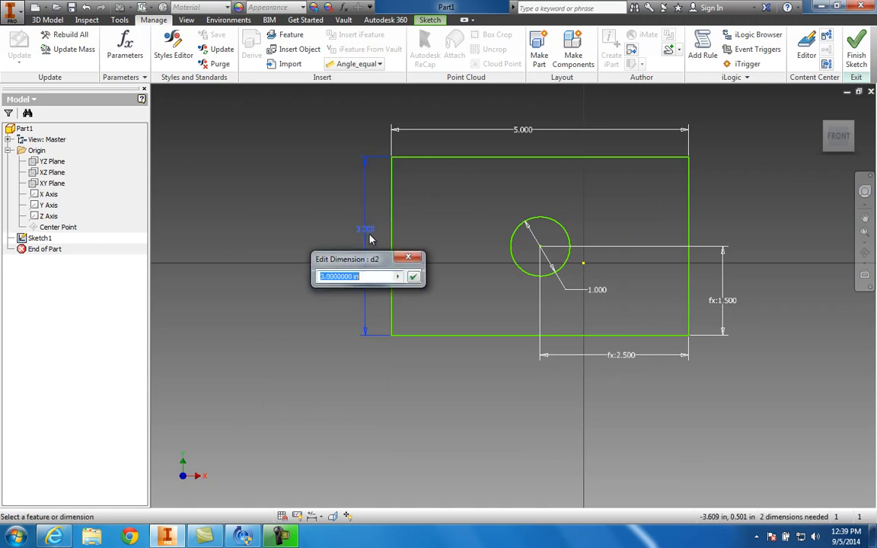
{"action": "type", "text": "2"}
{"action": "left_click", "coordinate": [414, 276]}
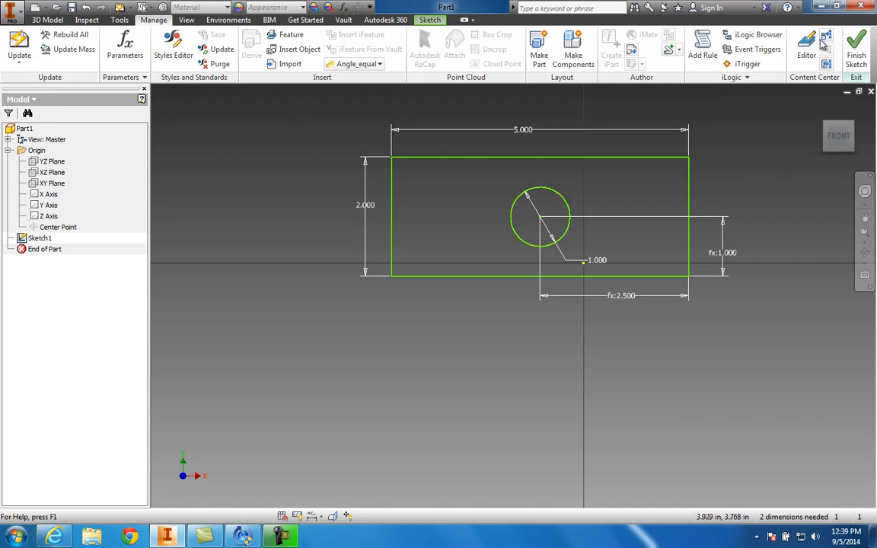
Set the rectangle's height dimension to 3 in.
{"action": "double_click", "coordinate": [369, 210]}
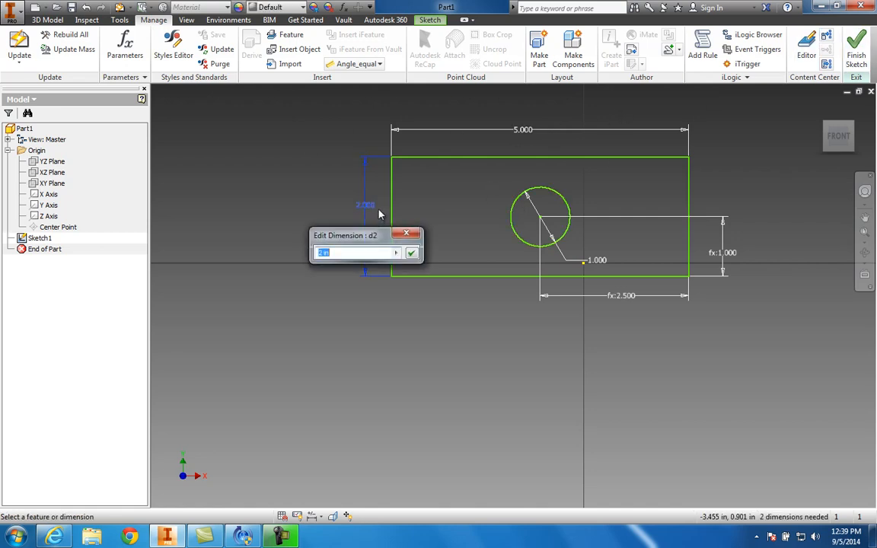
{"action": "type", "text": "3"}
{"action": "left_click", "coordinate": [411, 252]}
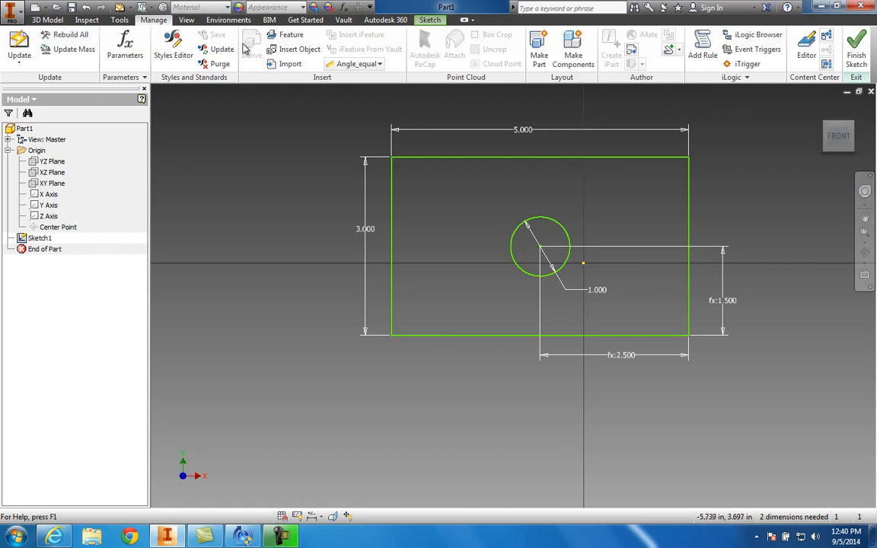
Add a driven horizontal dimension between the rectangle's left edge and the circle's centre, below the rectangle.
{"action": "left_click", "coordinate": [429, 20]}
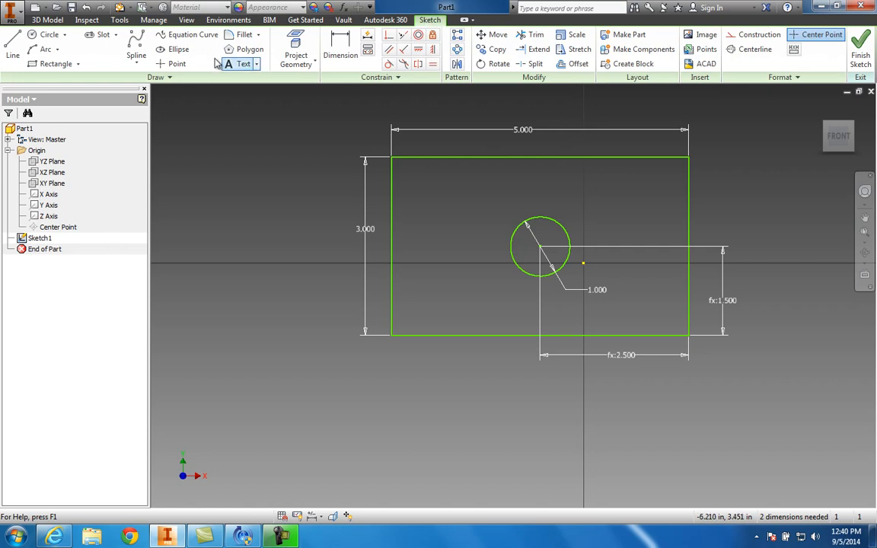
{"action": "left_click", "coordinate": [341, 48]}
{"action": "left_click", "coordinate": [528, 271]}
{"action": "left_click", "coordinate": [392, 254]}
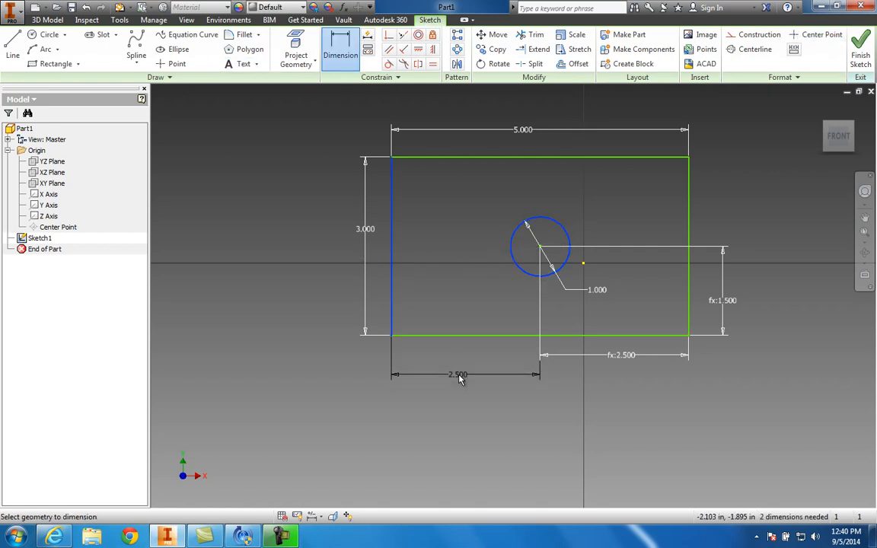
{"action": "left_click", "coordinate": [460, 362]}
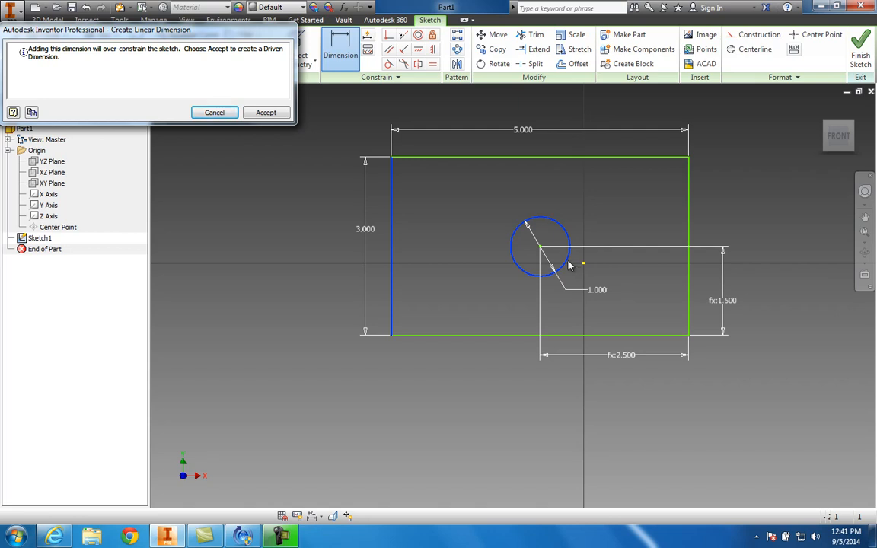
{"action": "left_click", "coordinate": [266, 112]}
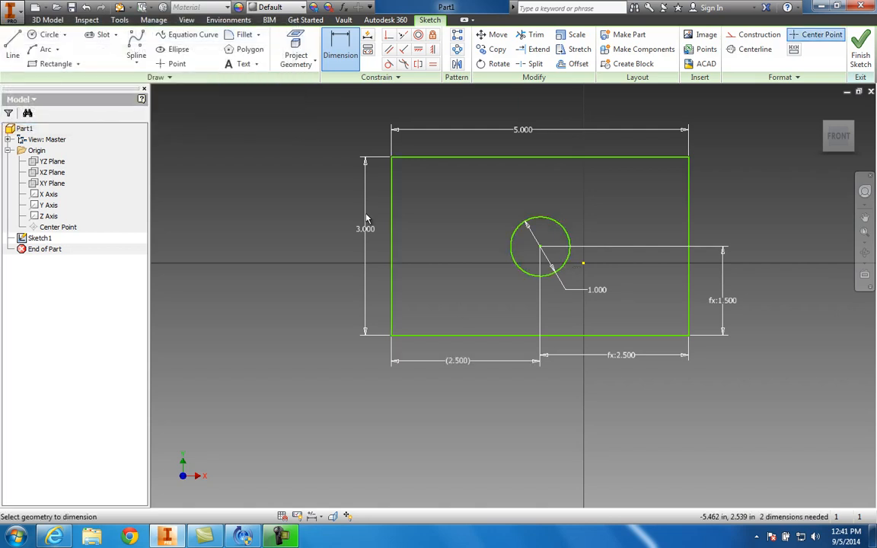
Open the driven horizontal dimension's value, close it and leave the Dimension command.
{"action": "double_click", "coordinate": [459, 361]}
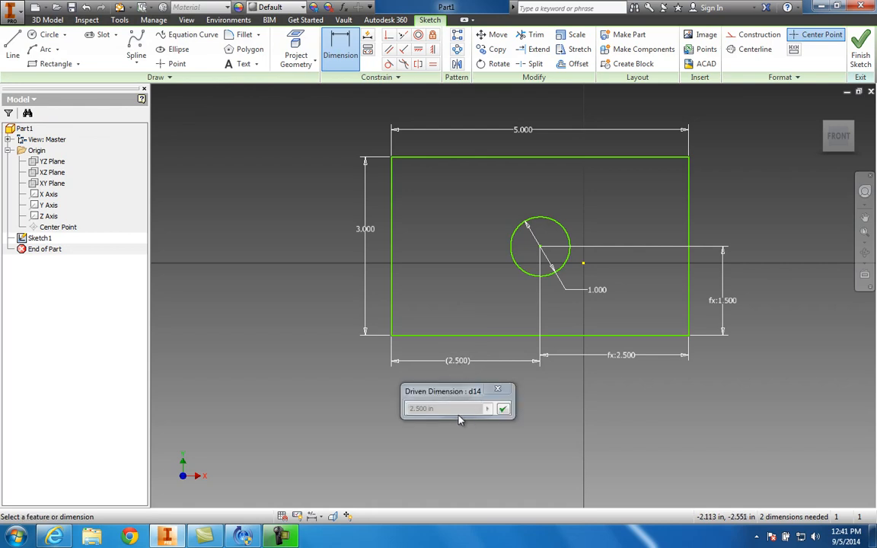
{"action": "left_click", "coordinate": [501, 393]}
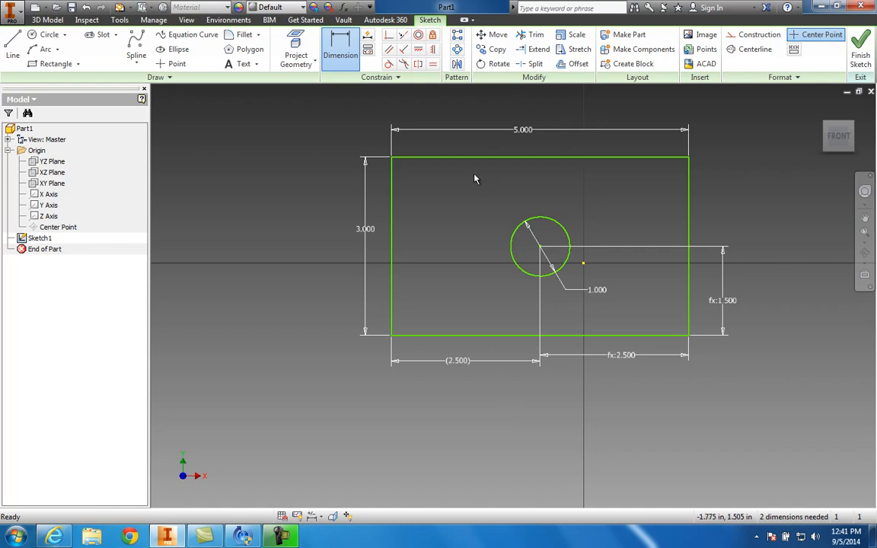
{"action": "key", "text": "Escape"}
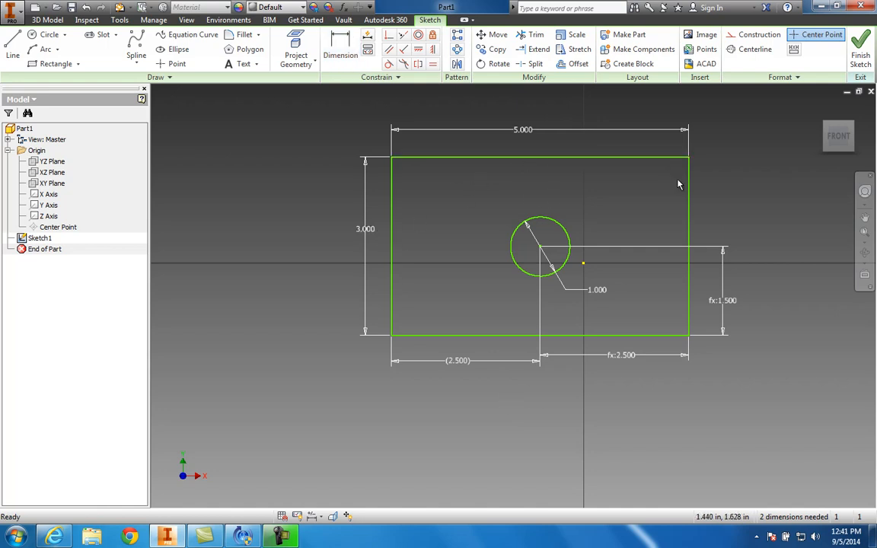
Sketch three lines forming an extension about 1.6 in wide, from partway up the rectangle's right edge around to its lower-right corner.
{"action": "middle_click_drag", "start_coordinate": [581, 289], "coordinate": [508, 285]}
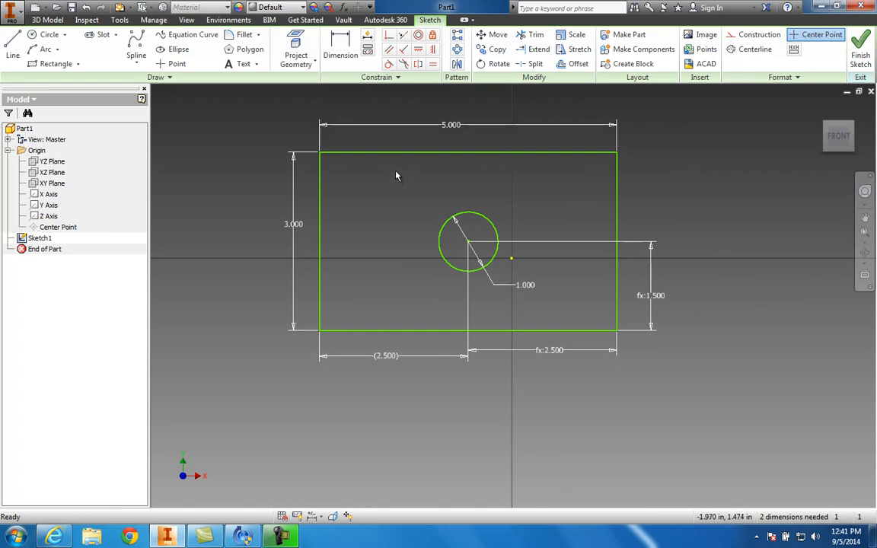
{"action": "left_click", "coordinate": [12, 47]}
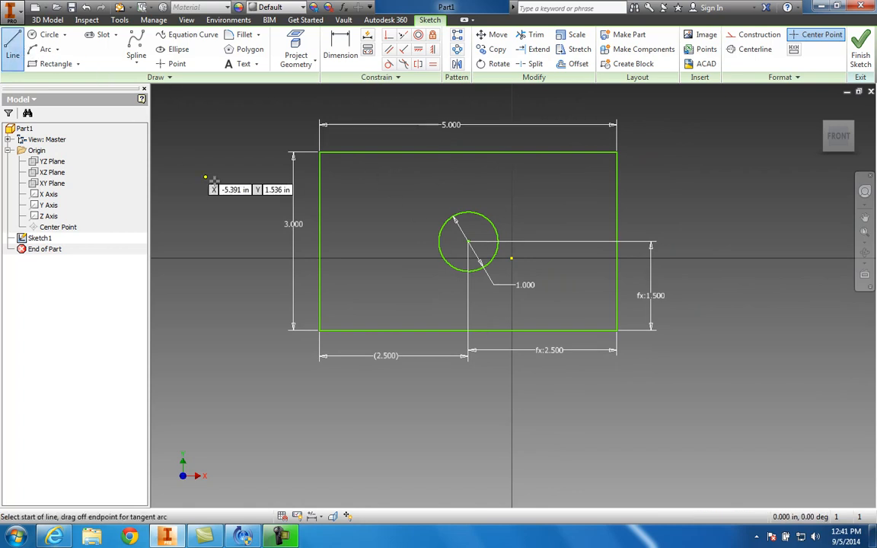
{"action": "left_click", "coordinate": [617, 221]}
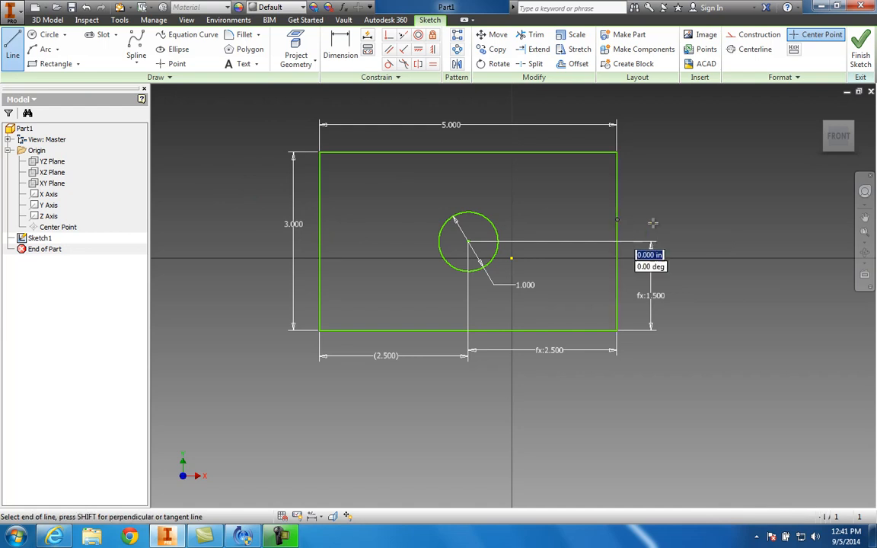
{"action": "left_click", "coordinate": [713, 221]}
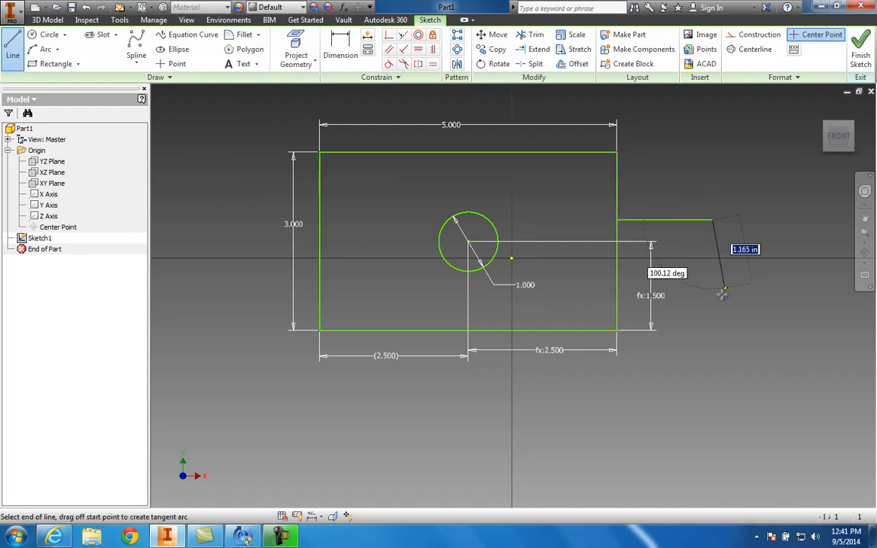
{"action": "left_click", "coordinate": [711, 330]}
{"action": "key", "text": "Escape"}
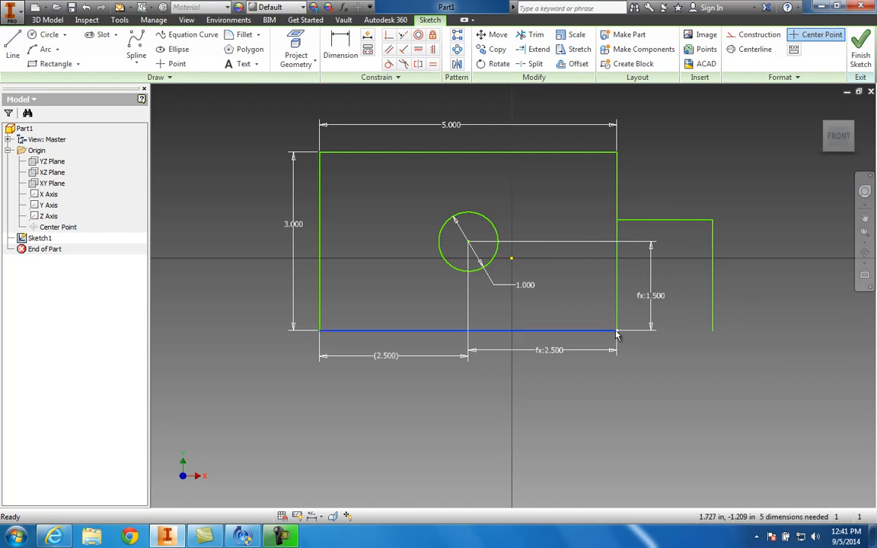
{"action": "mouse_move", "coordinate": [617, 332]}
{"action": "left_mouse_down"}
{"action": "mouse_move", "coordinate": [684, 333]}
{"action": "mouse_move", "coordinate": [625, 327]}
{"action": "mouse_move", "coordinate": [631, 337]}
{"action": "left_mouse_up"}
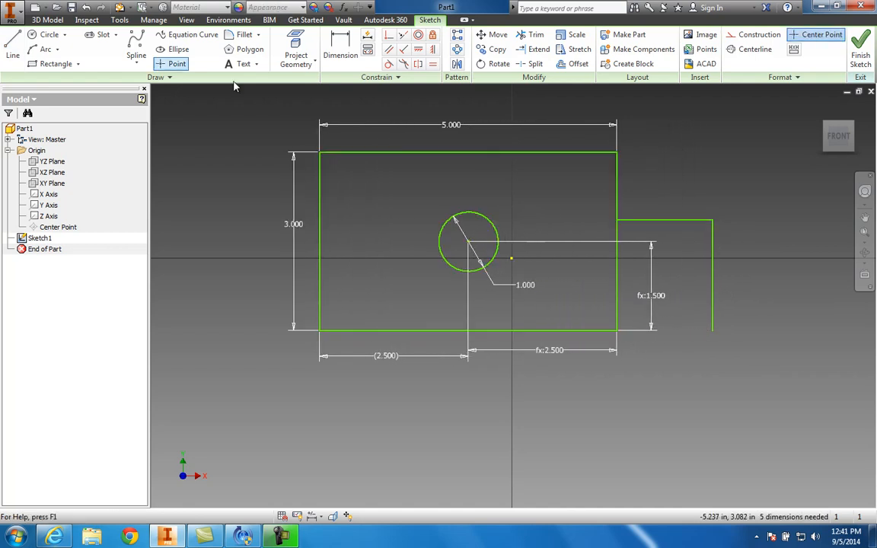
{"action": "key", "text": "l"}
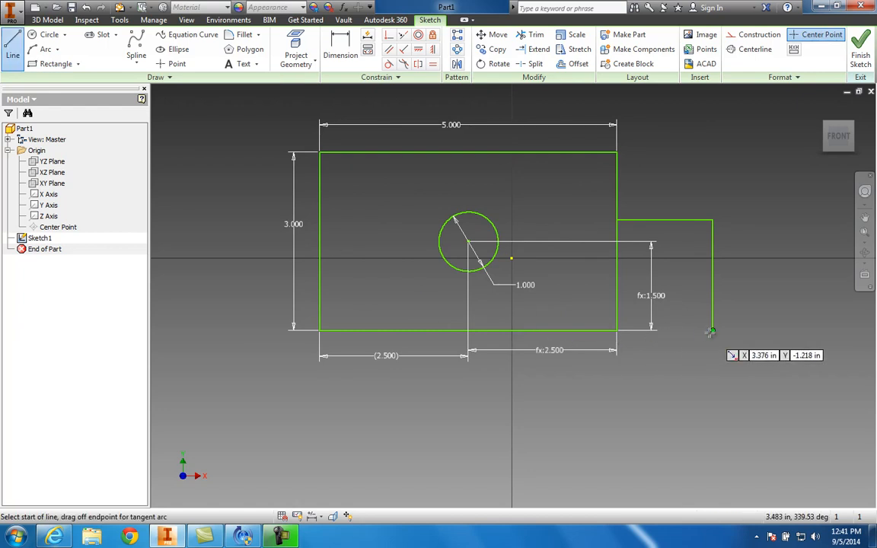
{"action": "left_click", "coordinate": [708, 333]}
{"action": "left_click", "coordinate": [617, 330]}
{"action": "key", "text": "Escape"}
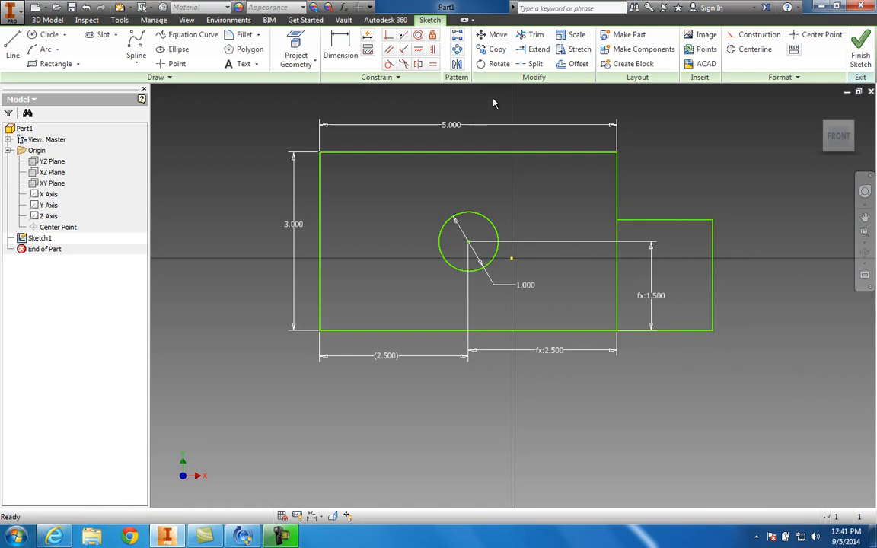
Trim the part of the rectangle's right edge that separates it from the new extension.
{"action": "left_click", "coordinate": [533, 35]}
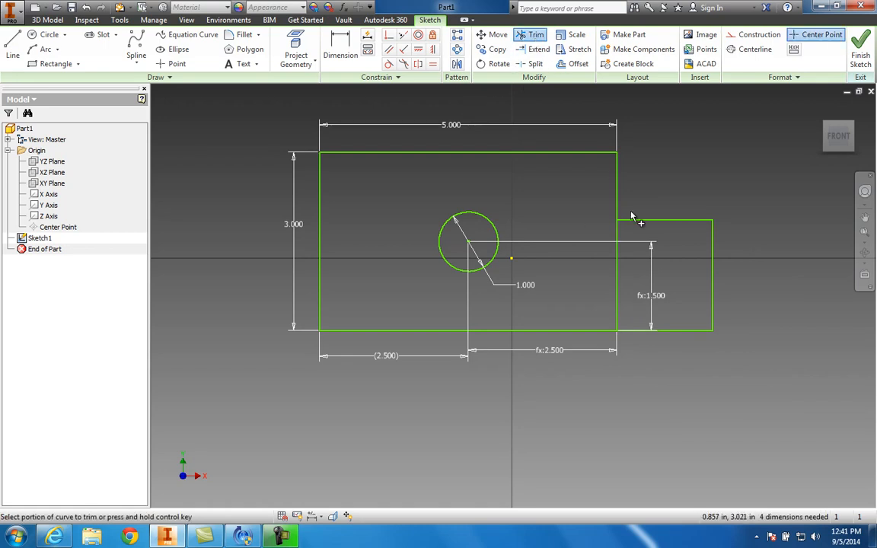
{"action": "left_click", "coordinate": [617, 272]}
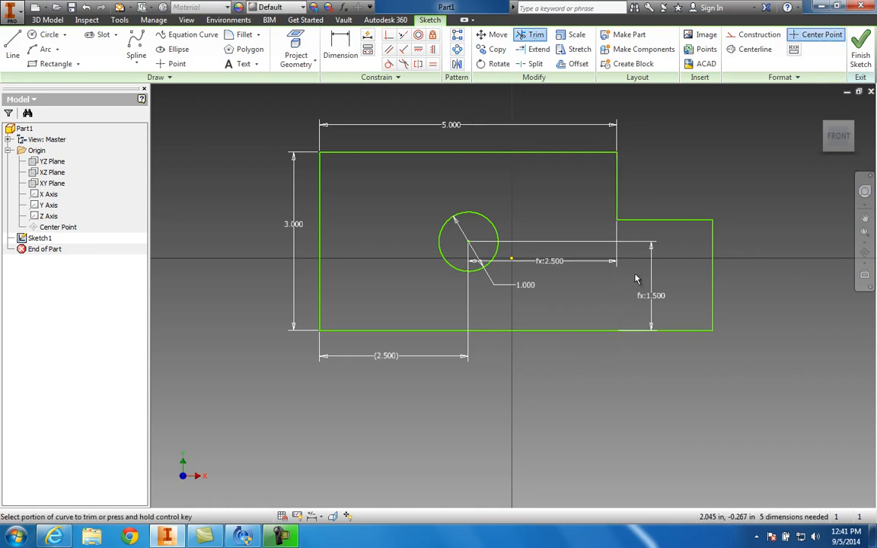
{"action": "key", "text": "Escape"}
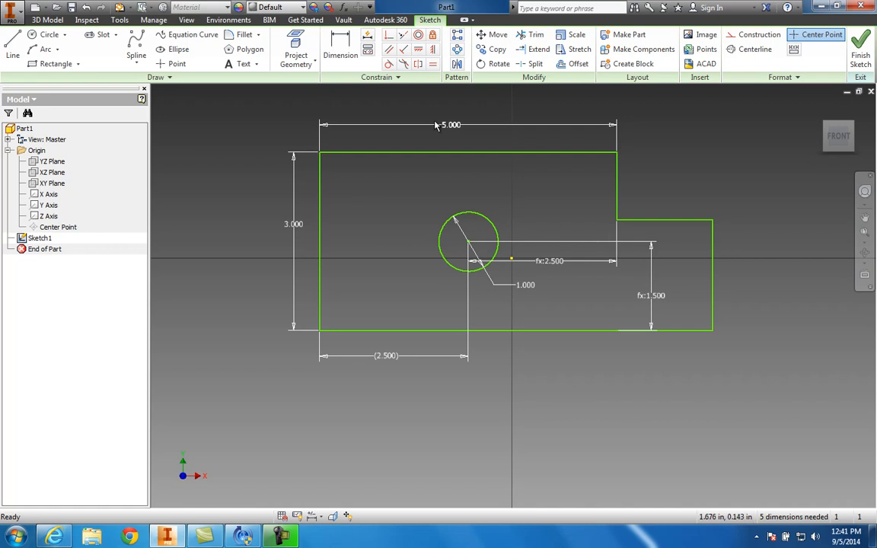
Dimension the overall width from the rectangle's left edge to the extension's outer edge below the profile and set it to 6.5 in.
{"action": "left_click", "coordinate": [343, 57]}
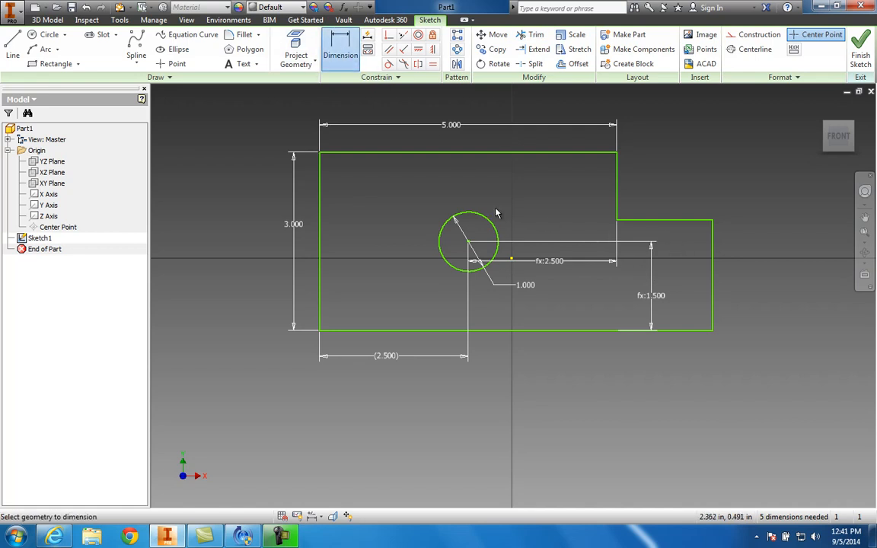
{"action": "left_click", "coordinate": [320, 204]}
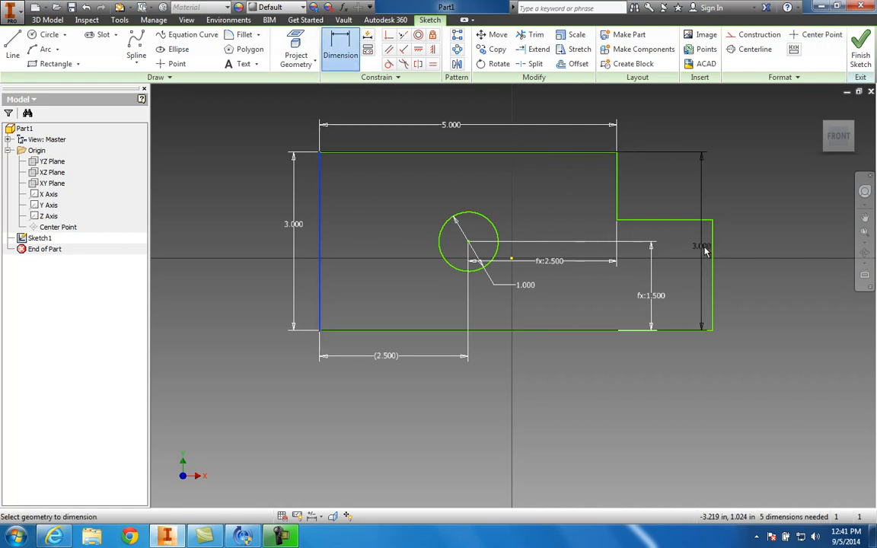
{"action": "left_click", "coordinate": [713, 253]}
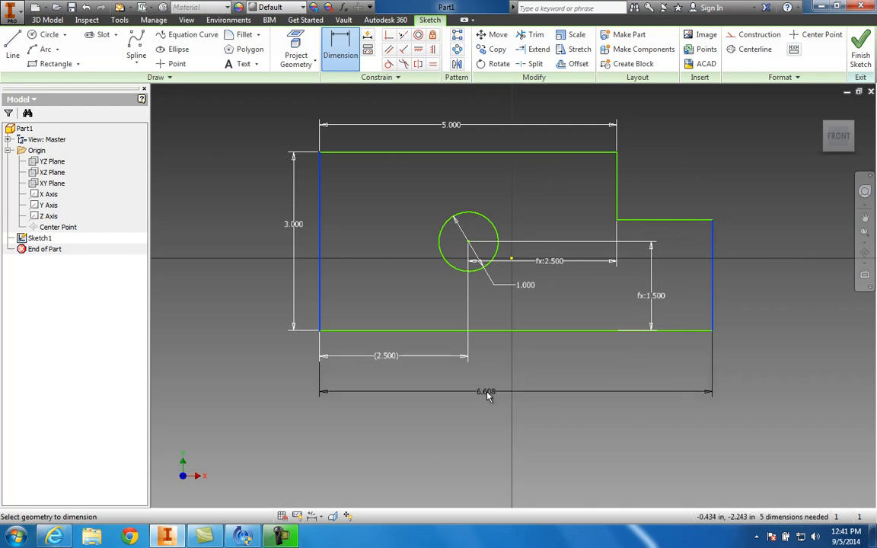
{"action": "left_click", "coordinate": [486, 393]}
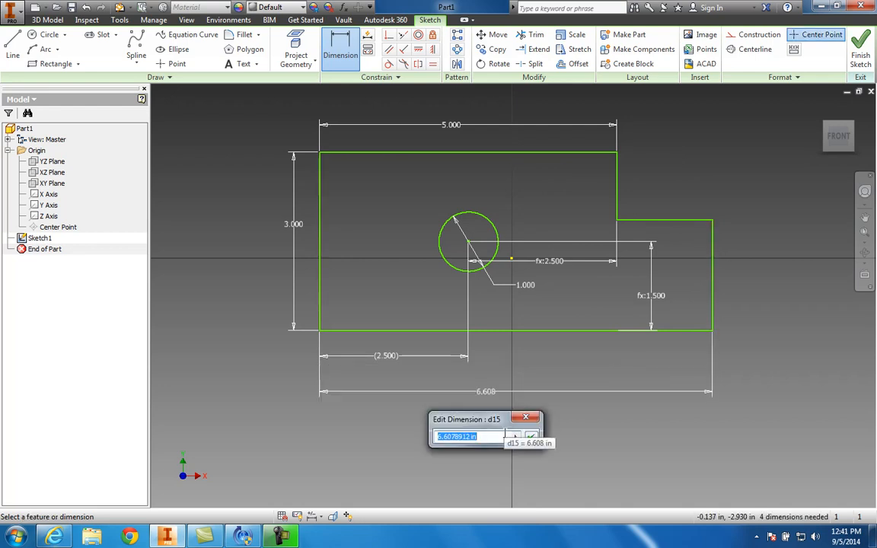
{"action": "type", "text": "6.5"}
{"action": "key", "text": "Return"}
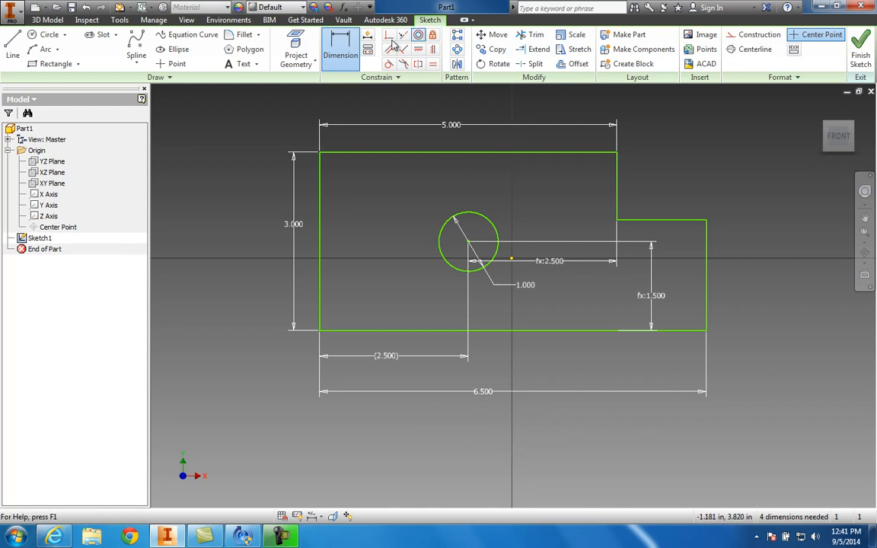
Add a driven horizontal dimension for the extension's upper edge, level with the 5.000 dimension.
{"action": "left_click", "coordinate": [650, 221]}
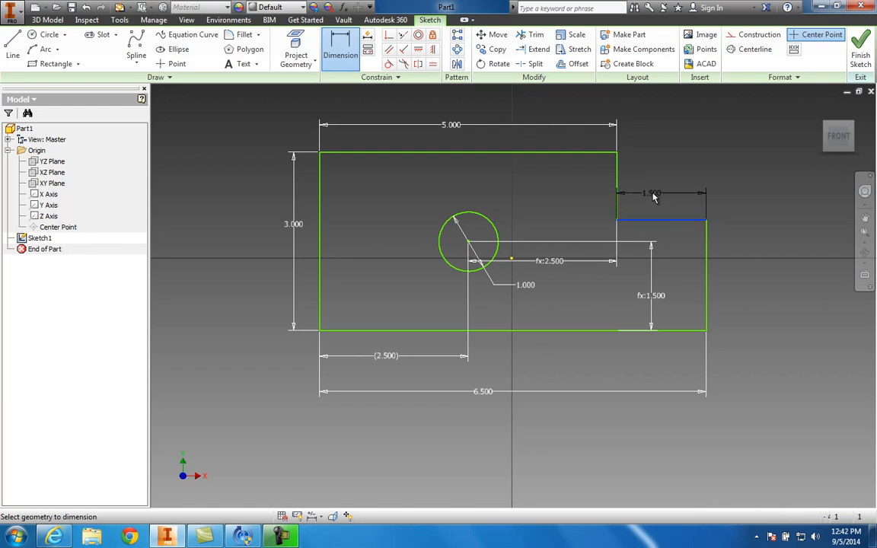
{"action": "left_click", "coordinate": [670, 131]}
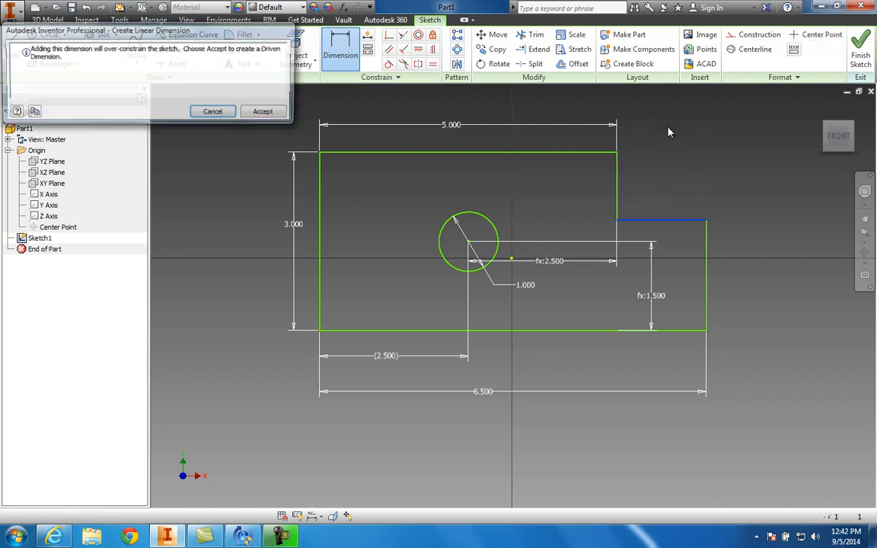
{"action": "left_click", "coordinate": [266, 113]}
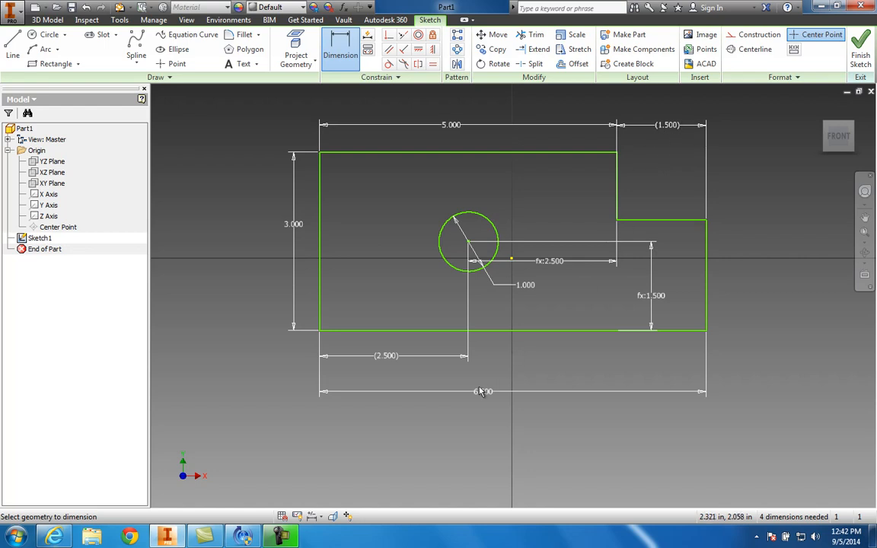
Open the value of the extension's driven dimension, close it and leave the Dimension command.
{"action": "left_click", "coordinate": [670, 127]}
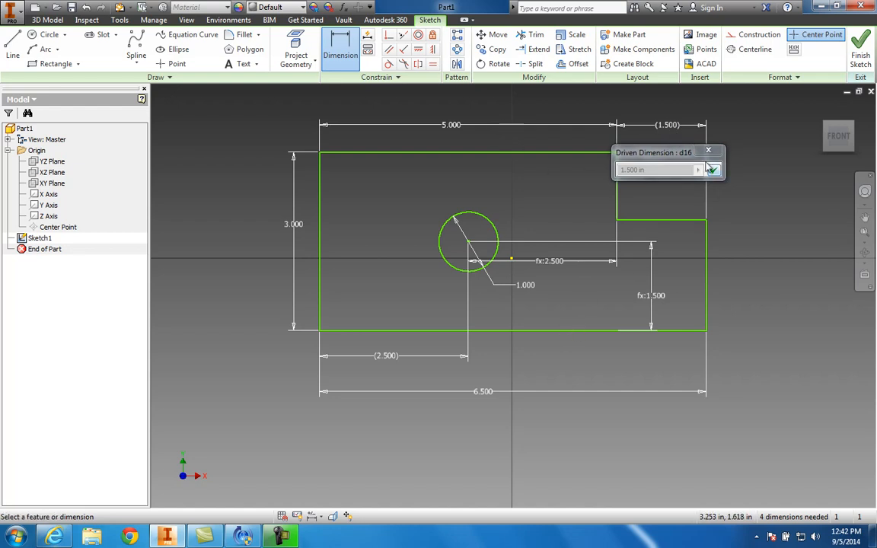
{"action": "left_click", "coordinate": [673, 131]}
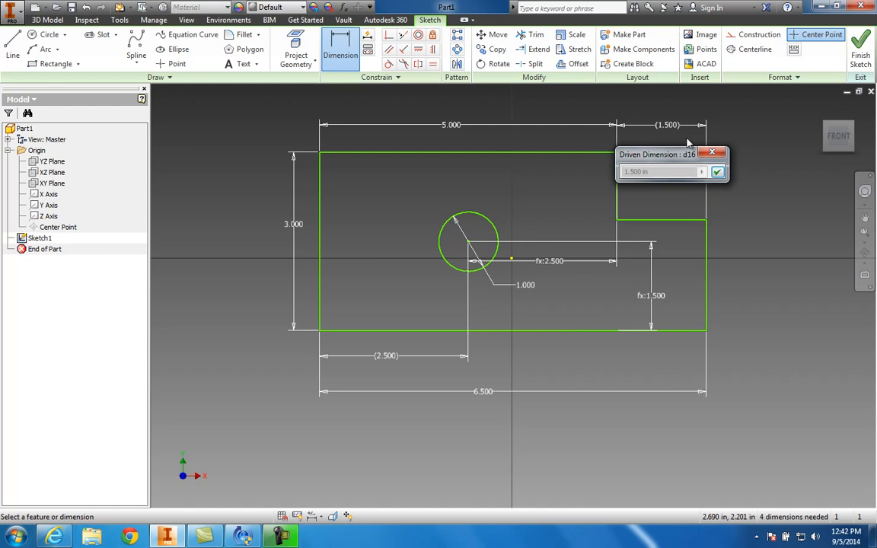
{"action": "left_click", "coordinate": [668, 127]}
{"action": "left_click", "coordinate": [708, 155]}
{"action": "left_click", "coordinate": [707, 158]}
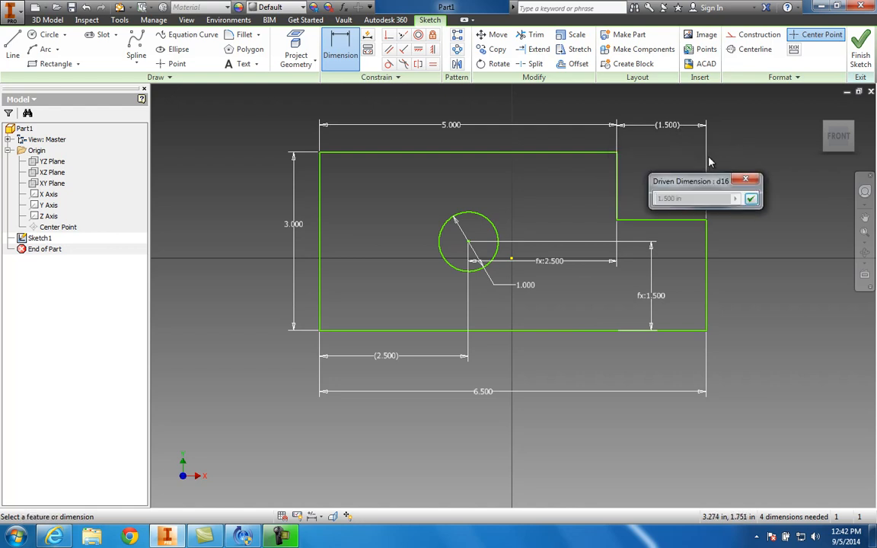
{"action": "left_click", "coordinate": [744, 181]}
{"action": "key", "text": "Escape"}
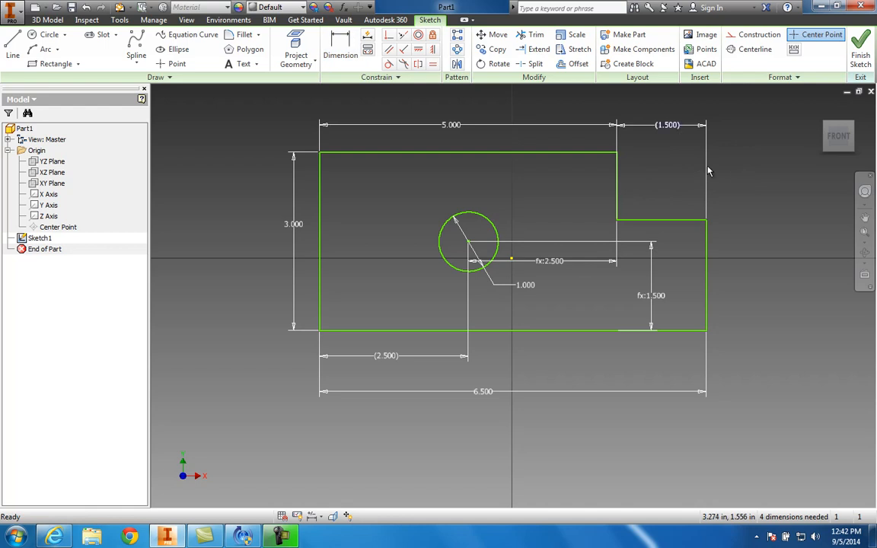
Delete the extension's driven dimension and the overall width dimension below the profile.
{"action": "left_click", "coordinate": [707, 171]}
{"action": "key", "text": "Delete"}
{"action": "left_click", "coordinate": [634, 393]}
{"action": "key", "text": "Delete"}
Dimension the extension's upper edge at 1.5 in, placing the dimension in line with the 5.000 one.
{"action": "left_click", "coordinate": [327, 67]}
{"action": "left_click", "coordinate": [683, 221]}
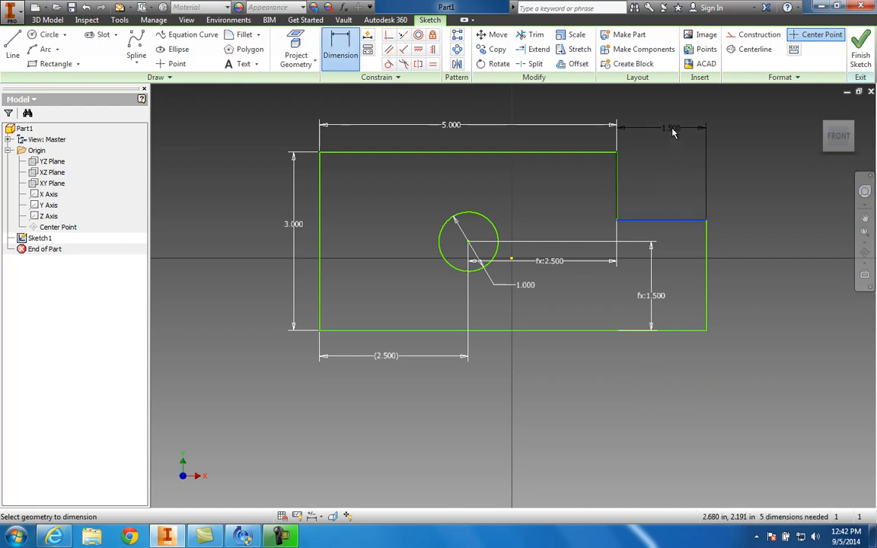
{"action": "left_click", "coordinate": [672, 128]}
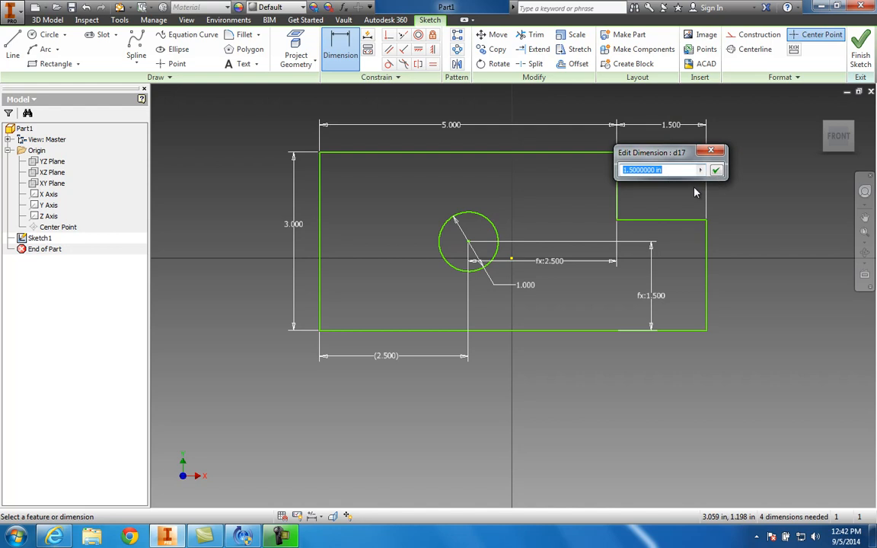
{"action": "left_click", "coordinate": [716, 170]}
{"action": "left_click", "coordinate": [676, 126]}
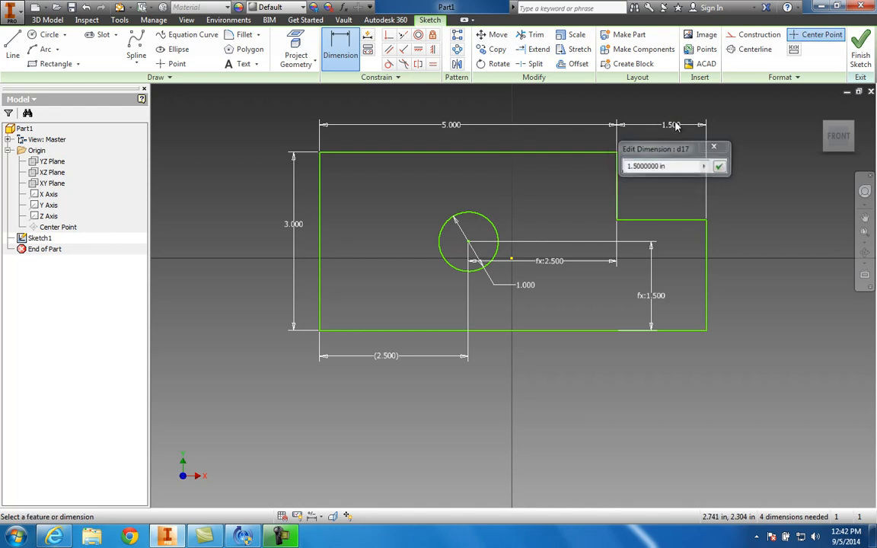
{"action": "left_click", "coordinate": [724, 149]}
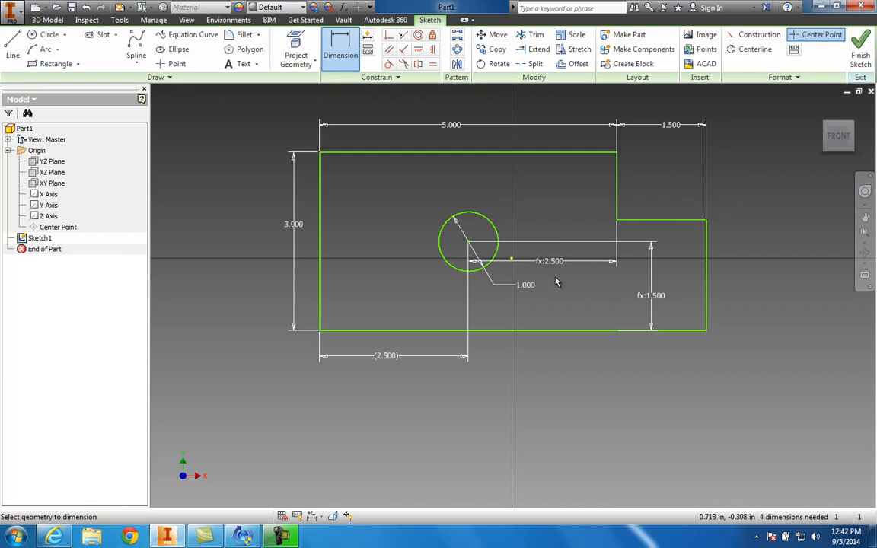
Leave the Dimension command and show all constraints of the sketch.
{"action": "mouse_move", "coordinate": [544, 302]}
{"action": "middle_mouse_down"}
{"action": "mouse_move", "coordinate": [544, 289]}
{"action": "mouse_move", "coordinate": [544, 352]}
{"action": "middle_mouse_up"}
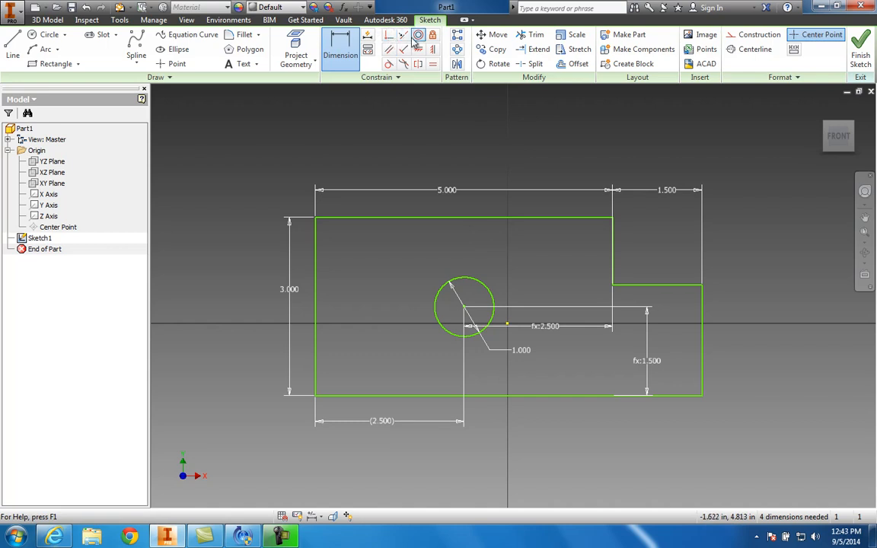
{"action": "key", "text": "F2"}
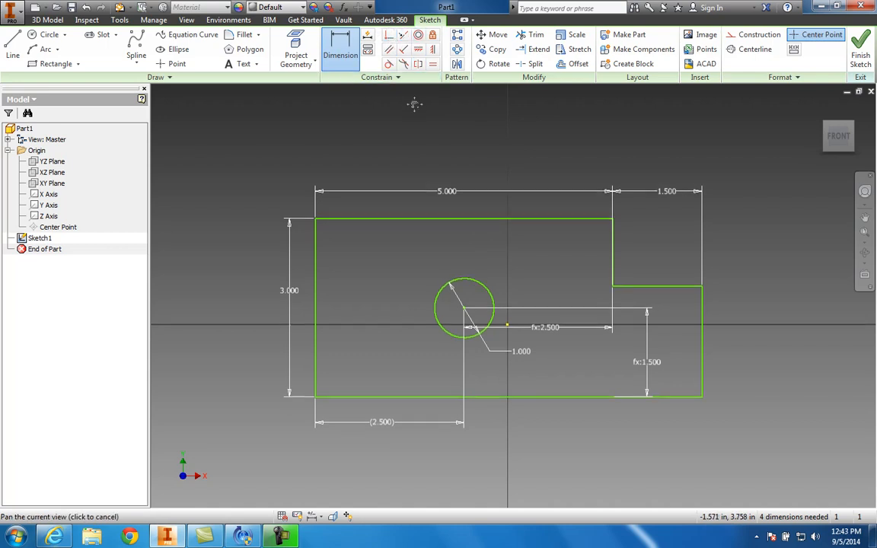
{"action": "middle_click_drag", "start_coordinate": [414, 103], "coordinate": [415, 116]}
{"action": "middle_click_drag", "start_coordinate": [457, 144], "coordinate": [454, 147]}
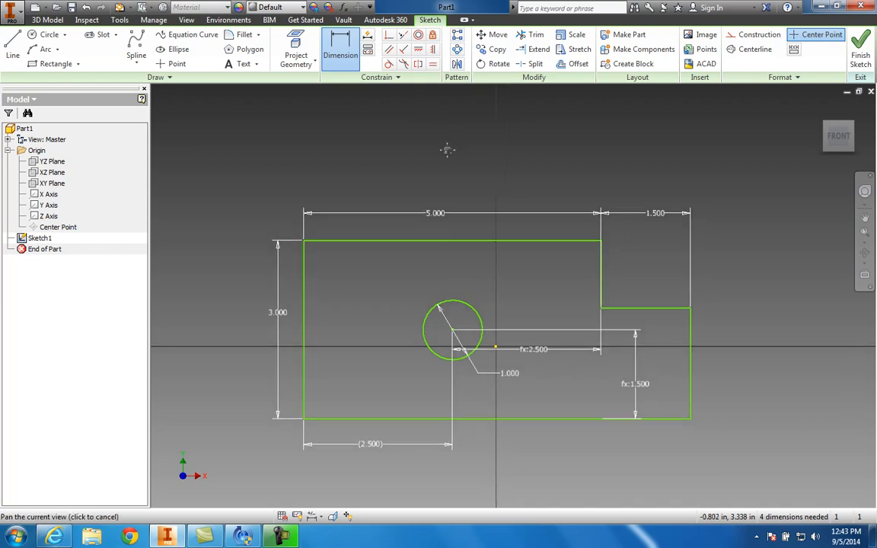
{"action": "left_click_drag", "start_coordinate": [453, 147], "coordinate": [433, 153]}
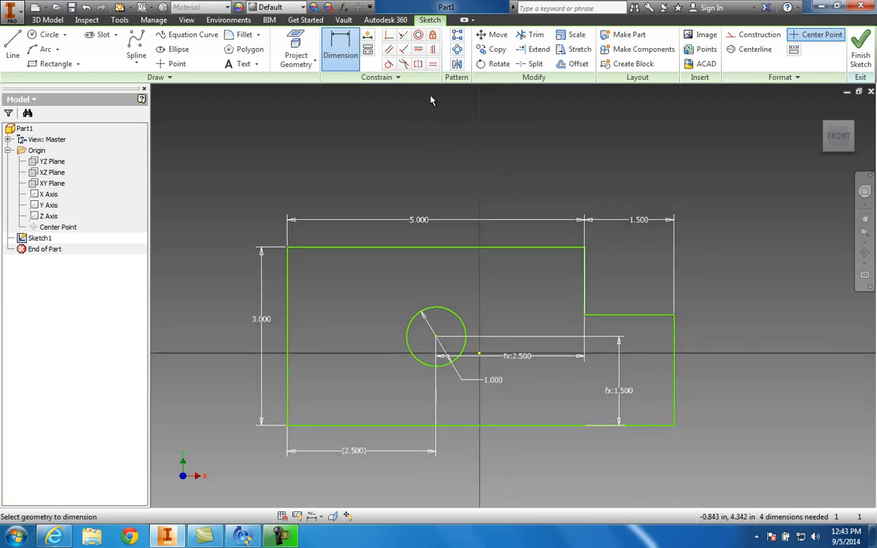
{"action": "key", "text": "Escape"}
{"action": "key", "text": "F8"}
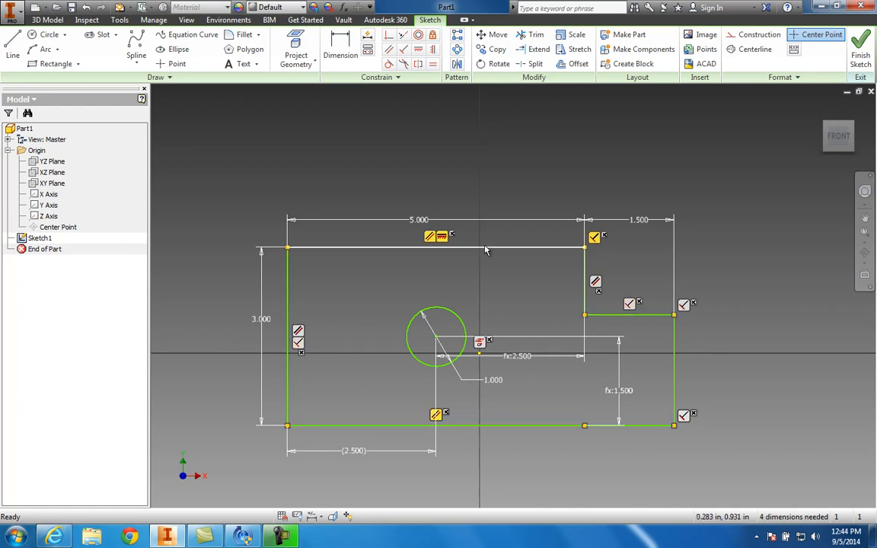
Delete the parallel constraint between the rectangle's upper and lower edges, keeping all constraints shown.
{"action": "right_click", "coordinate": [439, 421]}
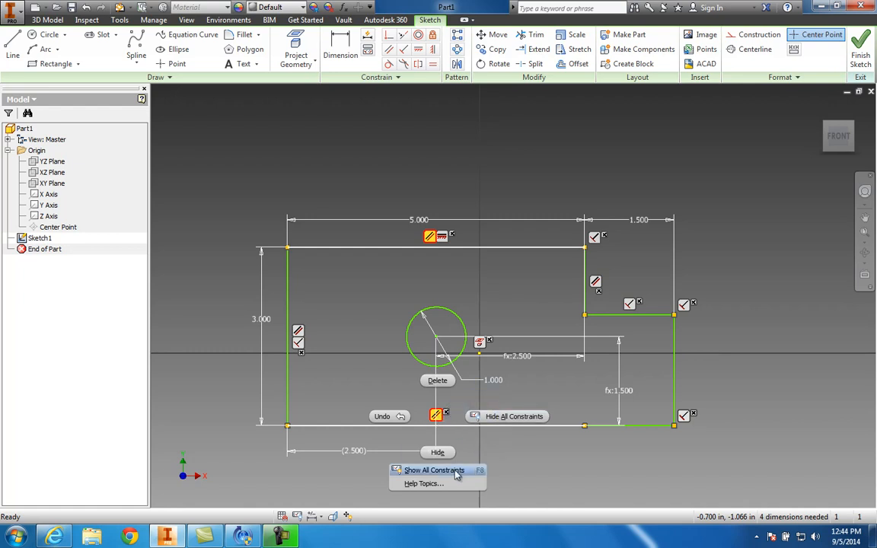
{"action": "left_click", "coordinate": [524, 471]}
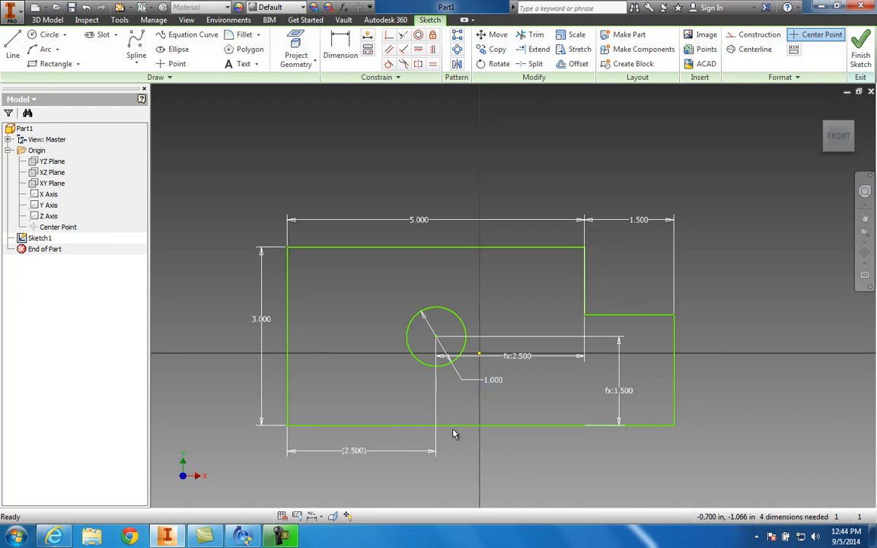
{"action": "key", "text": "F8"}
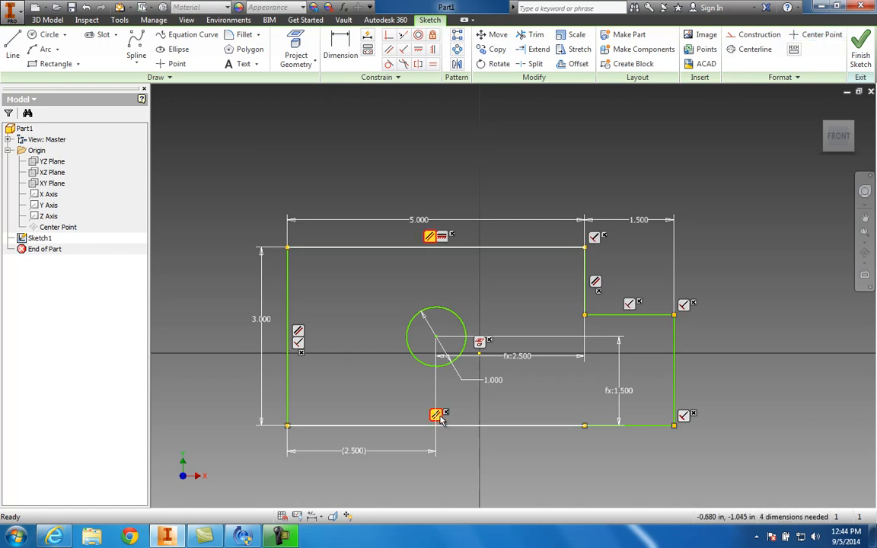
{"action": "right_click", "coordinate": [440, 419]}
{"action": "left_click", "coordinate": [439, 378]}
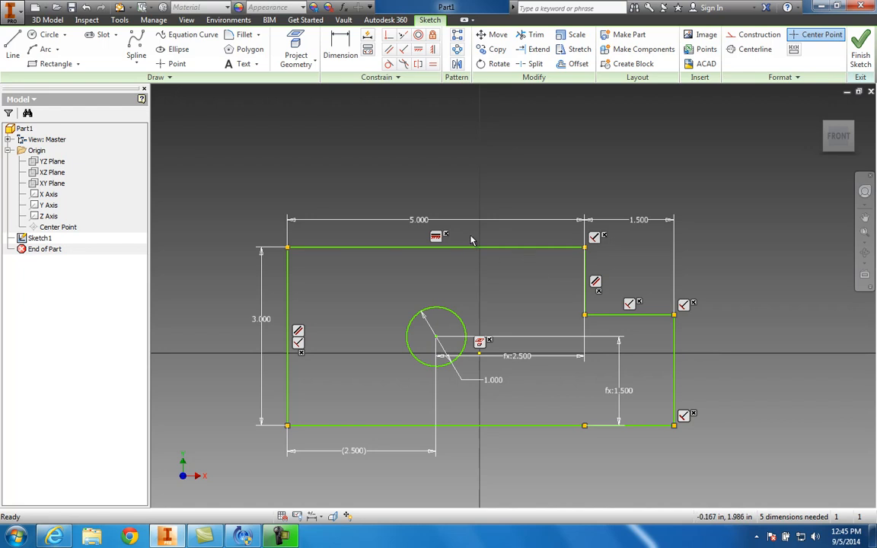
Delete the parallel and perpendicular constraints of the short vertical edge above the extension and pull its lower corner outward so the edge slants.
{"action": "left_click", "coordinate": [597, 284]}
{"action": "right_click", "coordinate": [597, 284]}
{"action": "left_click", "coordinate": [597, 243]}
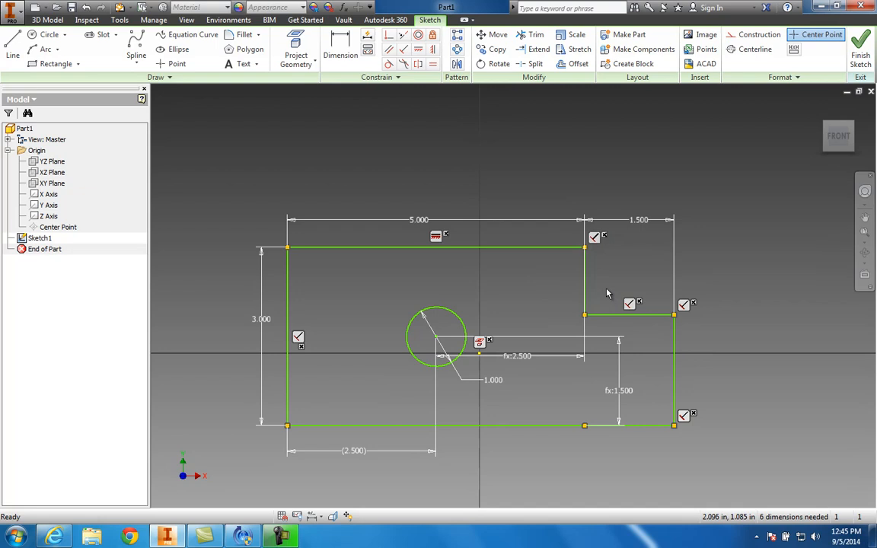
{"action": "right_click", "coordinate": [597, 239]}
{"action": "left_click", "coordinate": [595, 200]}
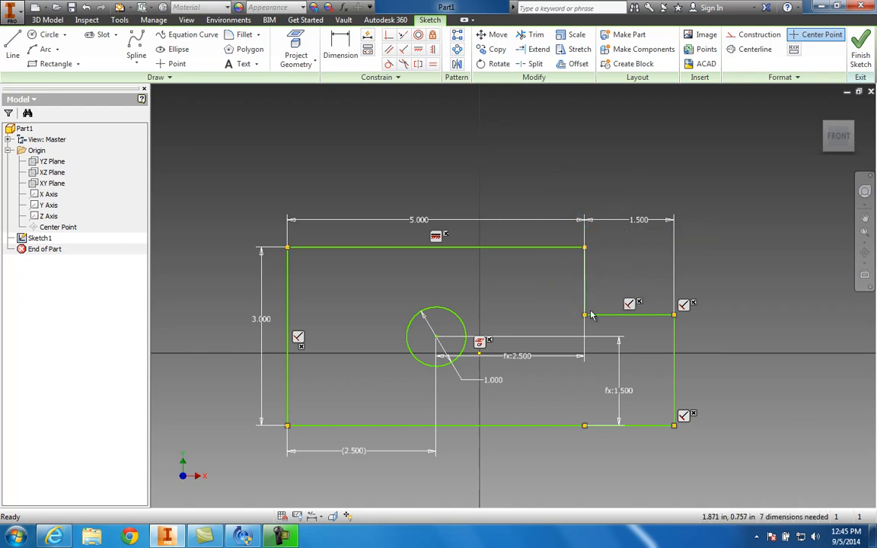
{"action": "mouse_move", "coordinate": [588, 314]}
{"action": "left_mouse_down"}
{"action": "mouse_move", "coordinate": [609, 316]}
{"action": "mouse_move", "coordinate": [588, 317]}
{"action": "left_mouse_up"}
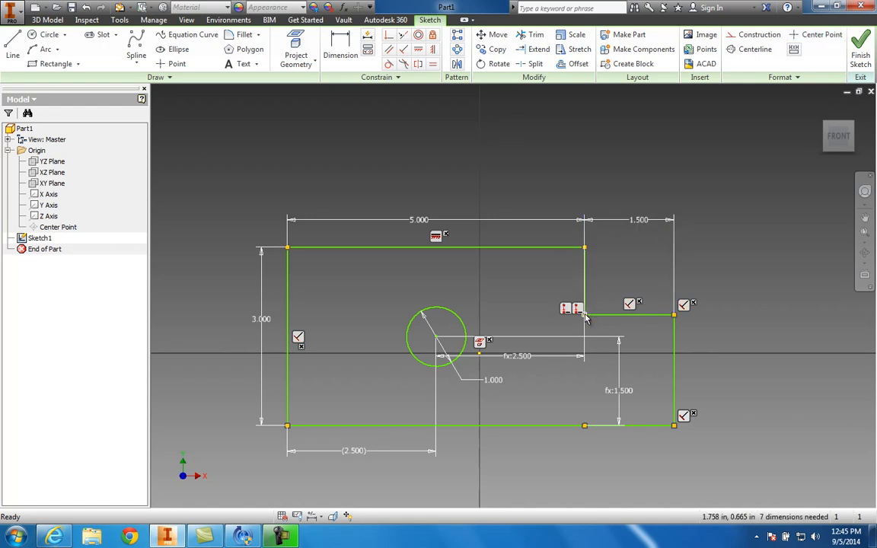
{"action": "mouse_move", "coordinate": [584, 314]}
{"action": "left_mouse_down"}
{"action": "mouse_move", "coordinate": [616, 294]}
{"action": "mouse_move", "coordinate": [619, 313]}
{"action": "mouse_move", "coordinate": [629, 313]}
{"action": "left_mouse_up"}
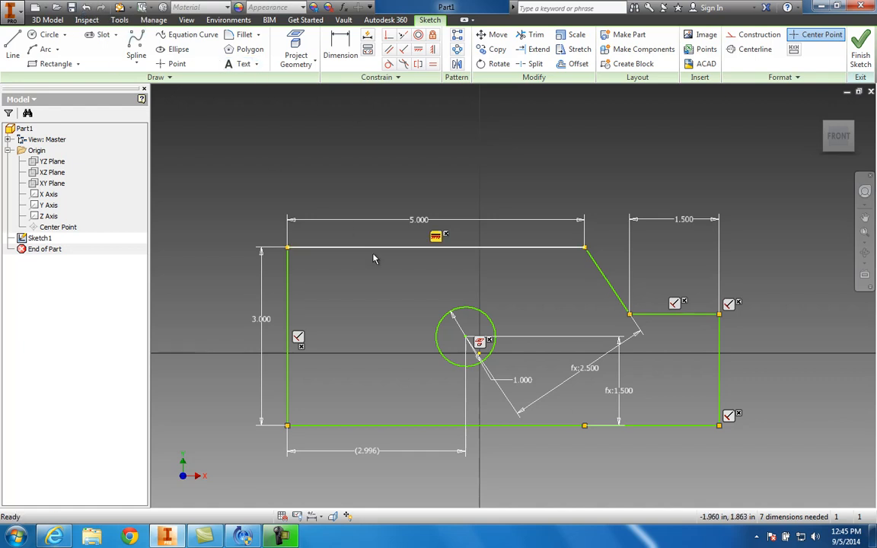
Undo the corner move and the last two constraint deletions.
{"action": "left_click", "coordinate": [85, 8]}
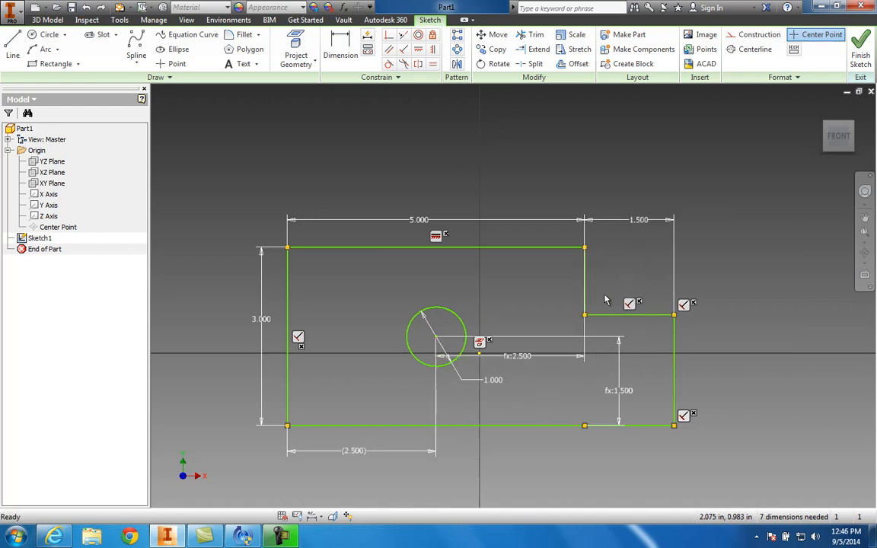
{"action": "left_click", "coordinate": [87, 8]}
{"action": "left_click", "coordinate": [87, 7]}
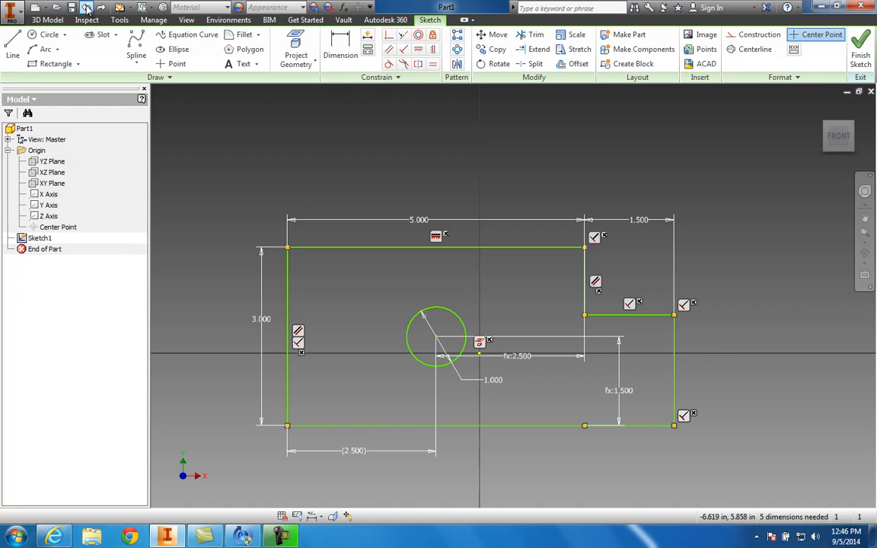
Test-move the extension's inner corner, remove the short vertical edge's parallel and perpendicular constraints, and move that corner outward and slightly up.
{"action": "mouse_move", "coordinate": [588, 318]}
{"action": "left_mouse_down"}
{"action": "mouse_move", "coordinate": [651, 288]}
{"action": "mouse_move", "coordinate": [735, 311]}
{"action": "mouse_move", "coordinate": [658, 301]}
{"action": "mouse_move", "coordinate": [529, 317]}
{"action": "mouse_move", "coordinate": [585, 315]}
{"action": "left_mouse_up"}
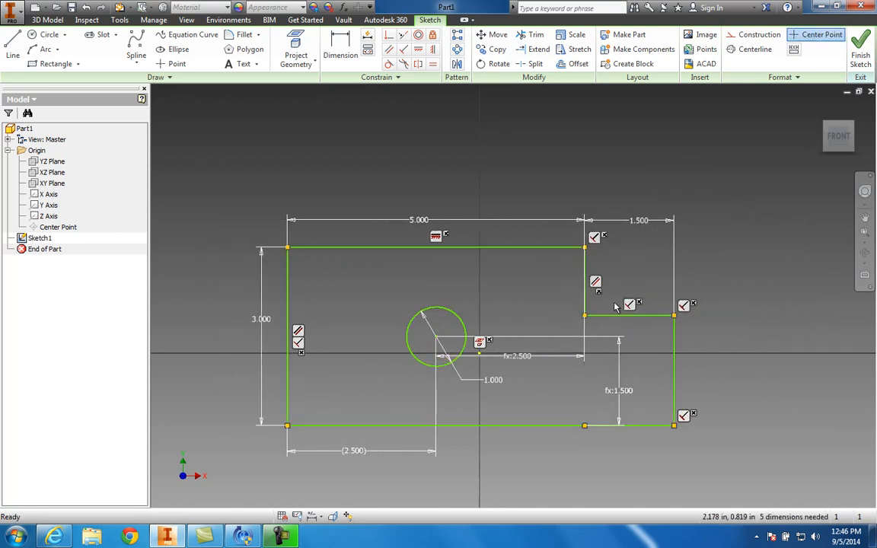
{"action": "right_click", "coordinate": [595, 283]}
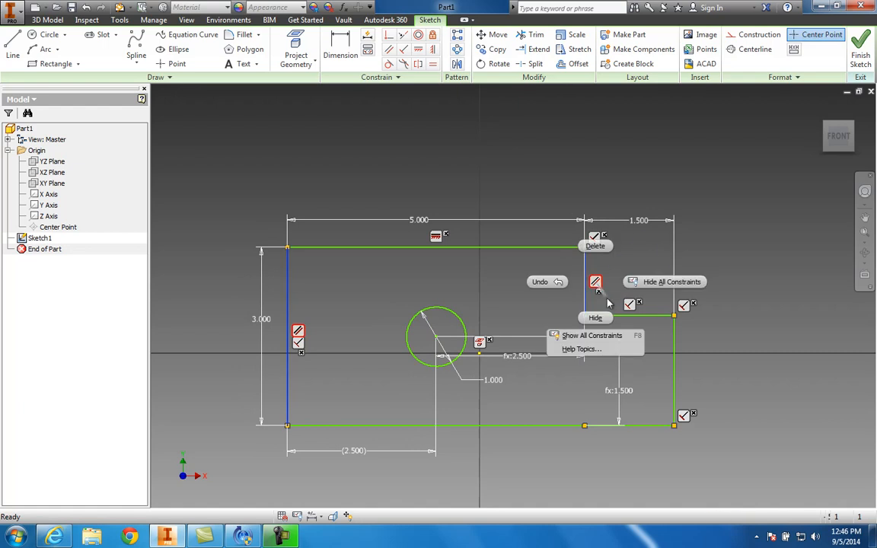
{"action": "left_click", "coordinate": [595, 246]}
{"action": "right_click", "coordinate": [595, 237]}
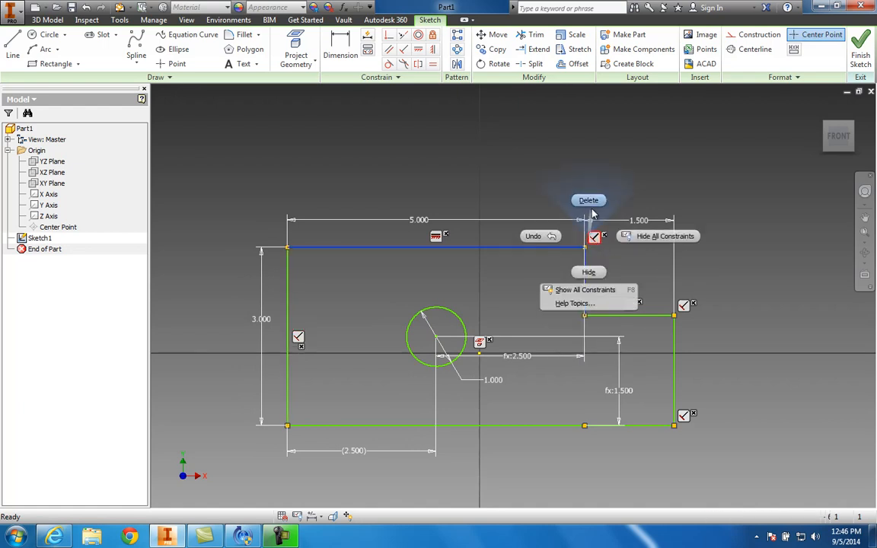
{"action": "left_click", "coordinate": [589, 273]}
{"action": "mouse_move", "coordinate": [586, 317]}
{"action": "left_mouse_down"}
{"action": "mouse_move", "coordinate": [587, 258]}
{"action": "mouse_move", "coordinate": [623, 299]}
{"action": "mouse_move", "coordinate": [667, 308]}
{"action": "mouse_move", "coordinate": [619, 301]}
{"action": "left_mouse_up"}
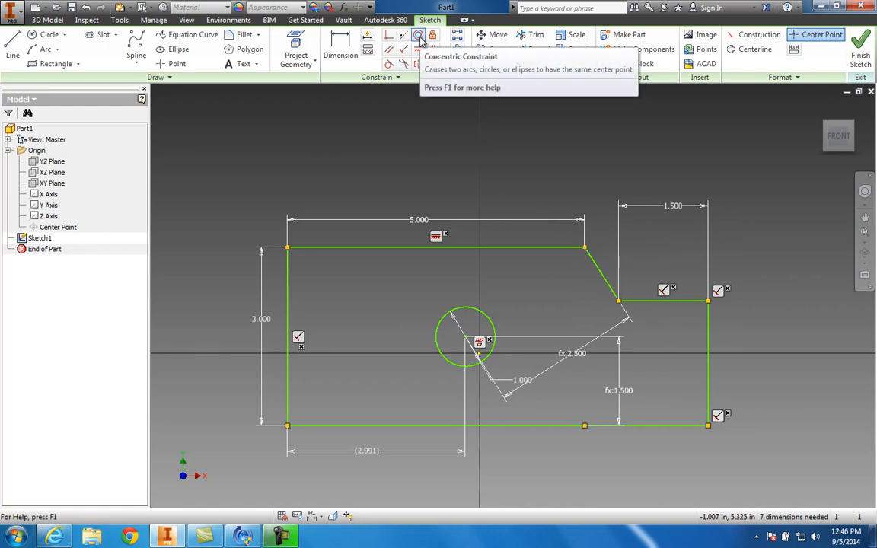
Draw a larger circle and a smaller circle beside it in the empty area above the profile.
{"action": "scroll", "coordinate": [390, 138], "scroll_direction": "down", "scroll_amount": 5}
{"action": "mouse_move", "coordinate": [390, 137]}
{"action": "middle_mouse_down"}
{"action": "mouse_move", "coordinate": [365, 193]}
{"action": "mouse_move", "coordinate": [320, 239]}
{"action": "middle_mouse_up"}
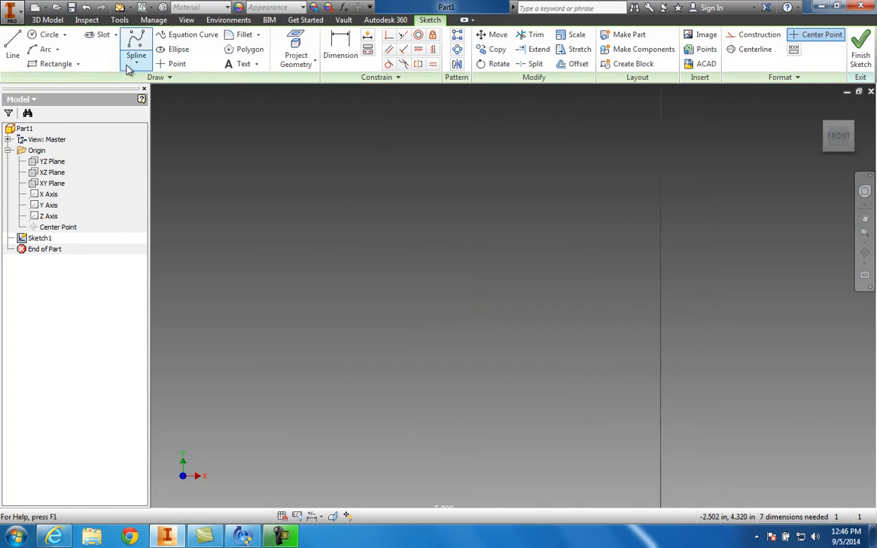
{"action": "left_click", "coordinate": [46, 35]}
{"action": "left_click", "coordinate": [294, 264]}
{"action": "left_click", "coordinate": [319, 219]}
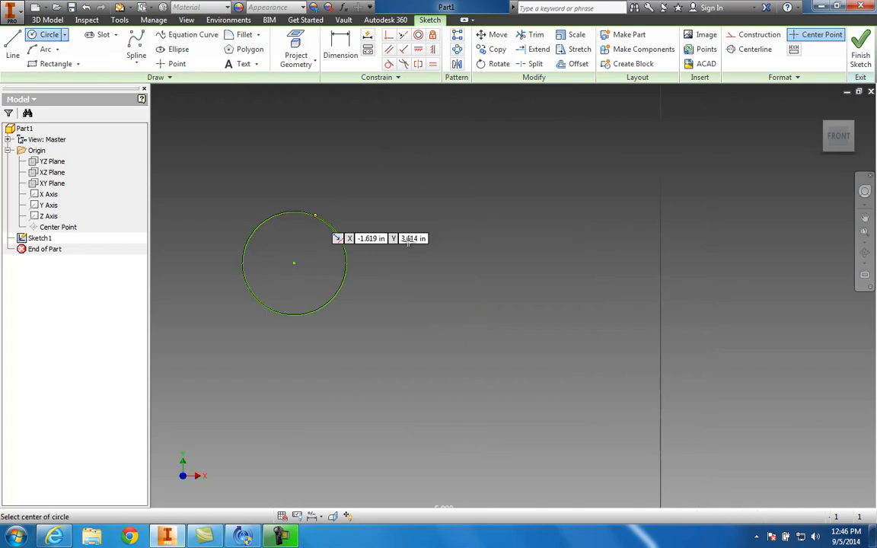
{"action": "left_click", "coordinate": [448, 263]}
{"action": "key", "text": "Return"}
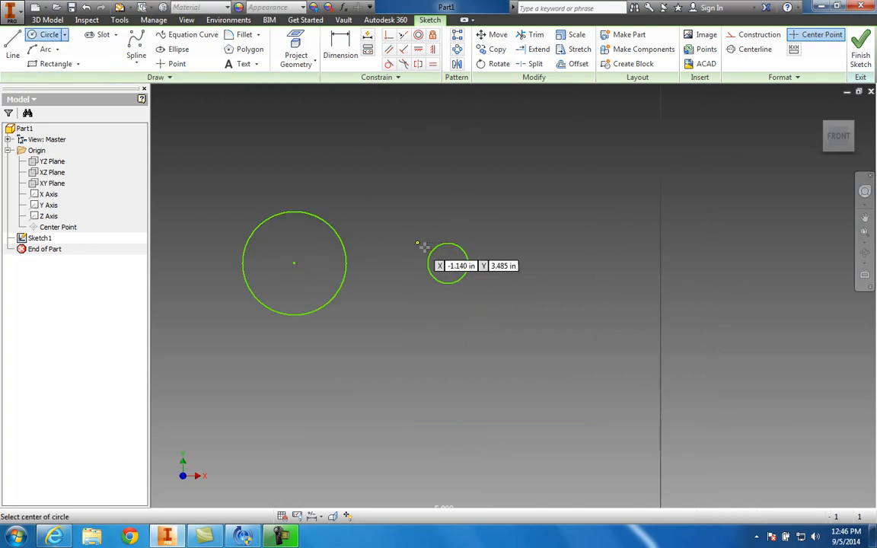
Apply a concentric constraint between the larger circle and the smaller circle.
{"action": "left_click", "coordinate": [418, 34]}
{"action": "left_click", "coordinate": [335, 233]}
{"action": "left_click", "coordinate": [429, 259]}
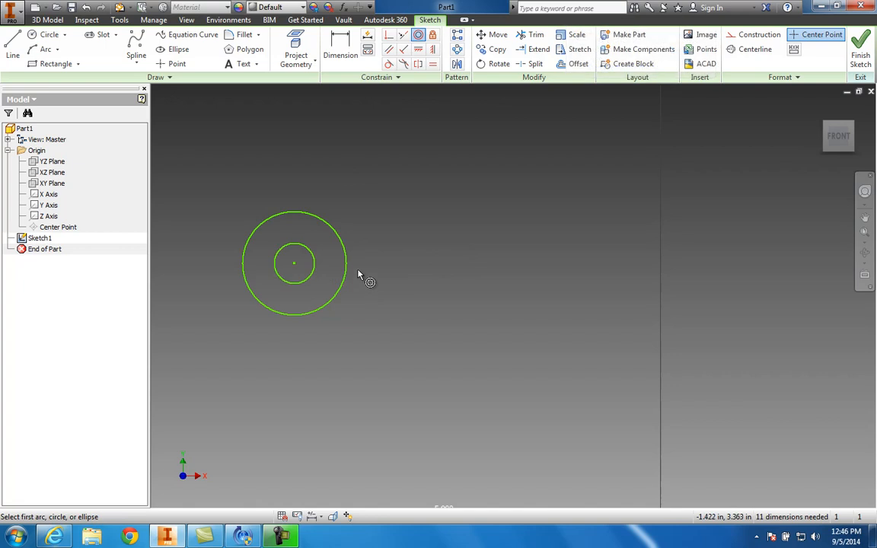
{"action": "key", "text": "Escape"}
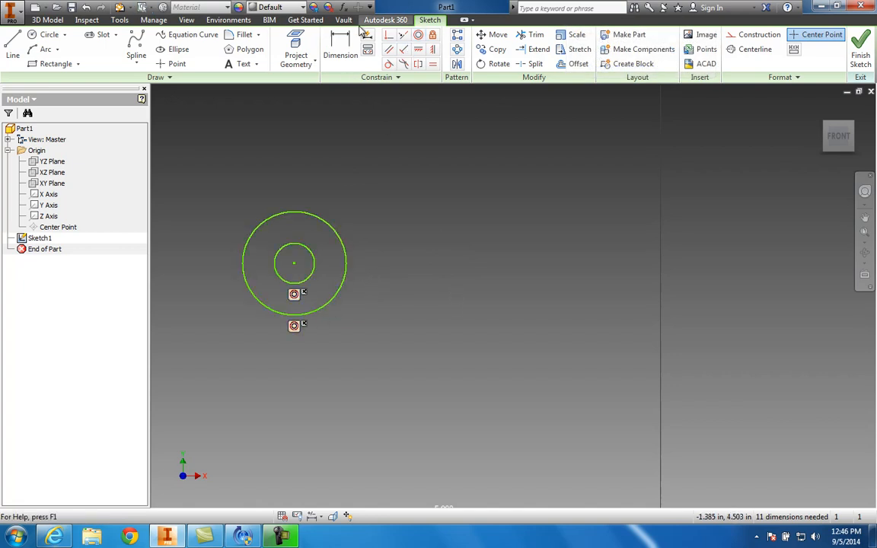
Fix the outer circle in place, enlarge the inner circle slightly, and test whether the outer circle can be resized.
{"action": "left_click", "coordinate": [433, 36]}
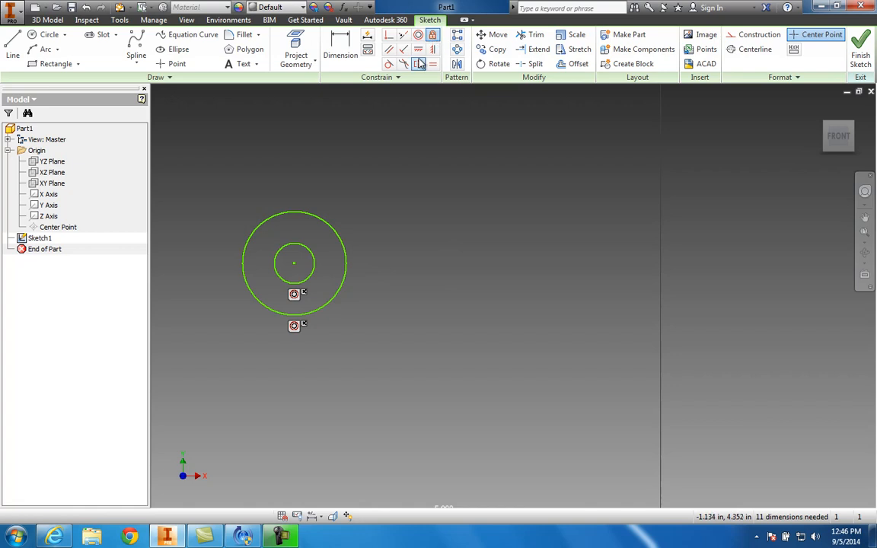
{"action": "left_click", "coordinate": [339, 233]}
{"action": "key", "text": "Escape"}
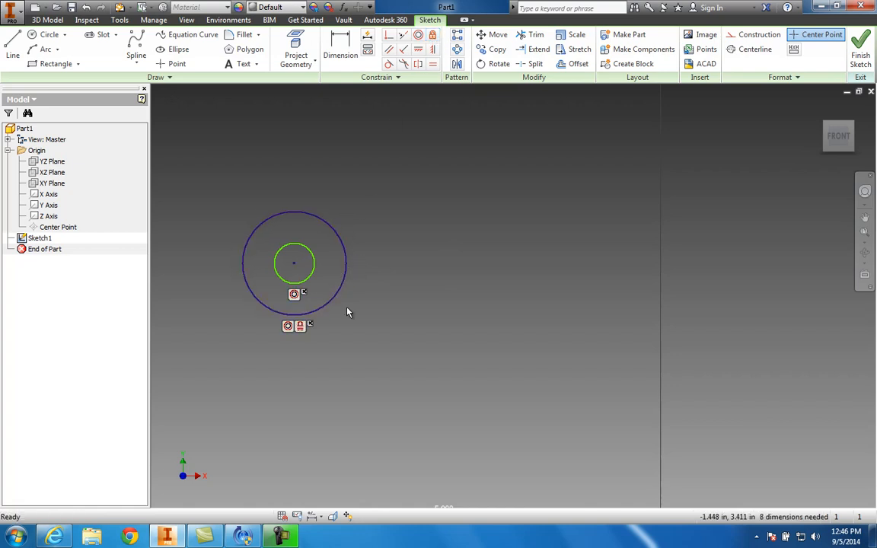
{"action": "mouse_move", "coordinate": [308, 260]}
{"action": "left_mouse_down"}
{"action": "mouse_move", "coordinate": [342, 303]}
{"action": "mouse_move", "coordinate": [317, 313]}
{"action": "left_mouse_up"}
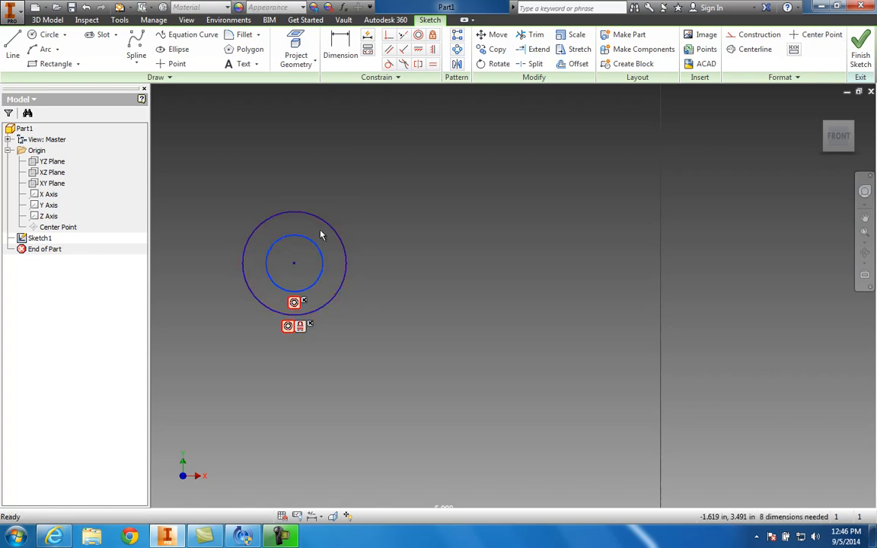
{"action": "mouse_move", "coordinate": [326, 227]}
{"action": "left_mouse_down"}
{"action": "mouse_move", "coordinate": [358, 207]}
{"action": "mouse_move", "coordinate": [327, 230]}
{"action": "left_mouse_up"}
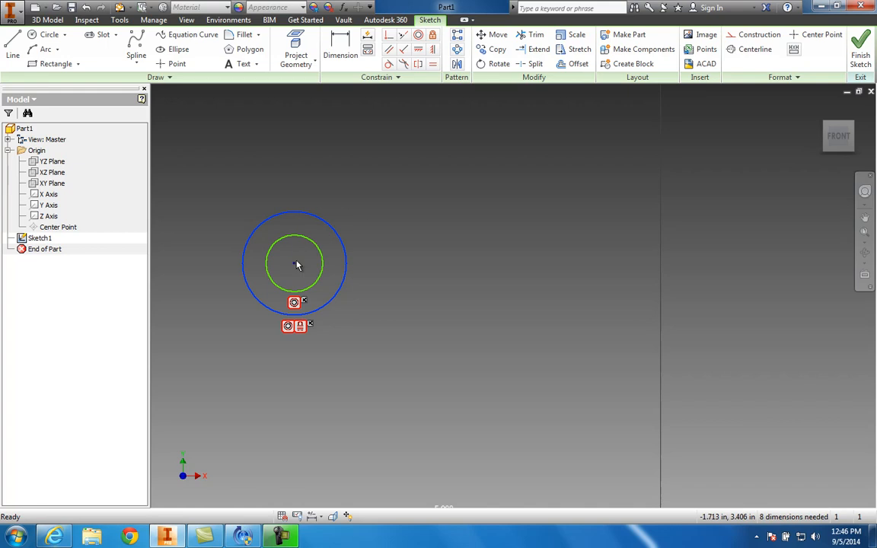
Delete the outer circle's fix constraint and move the concentric circles by their shared centre slightly up and to the right.
{"action": "right_click", "coordinate": [296, 324]}
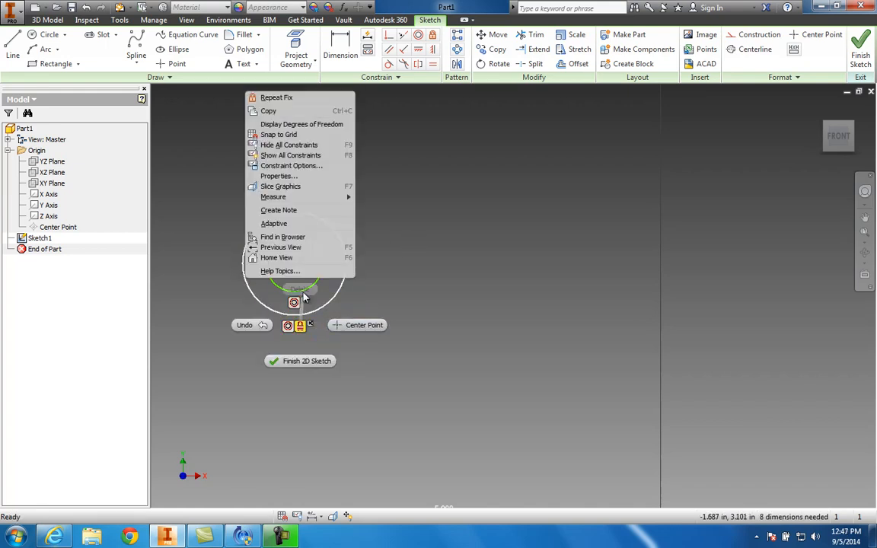
{"action": "left_click", "coordinate": [364, 325]}
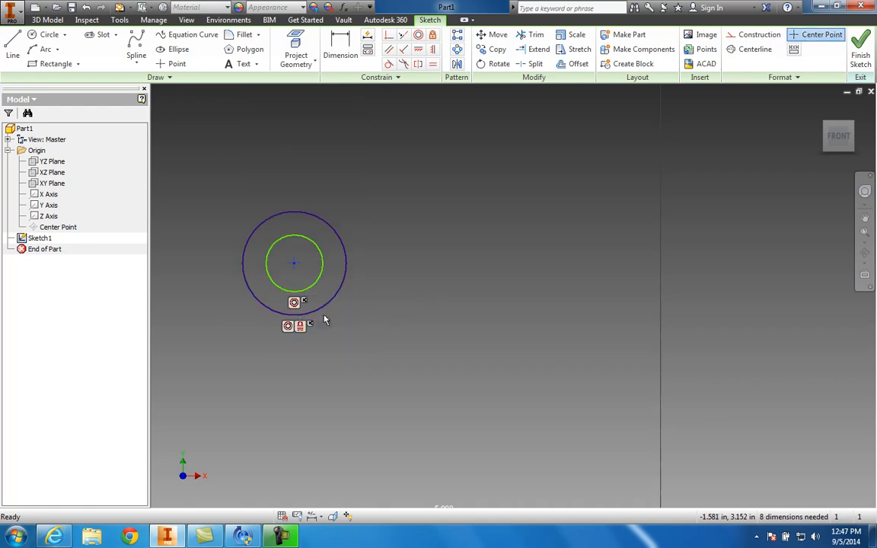
{"action": "right_click", "coordinate": [301, 326]}
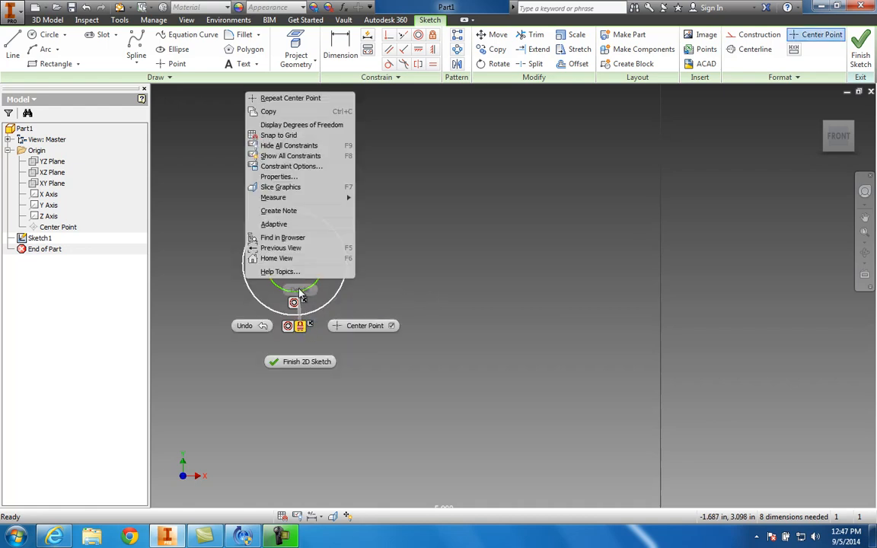
{"action": "left_click", "coordinate": [426, 264]}
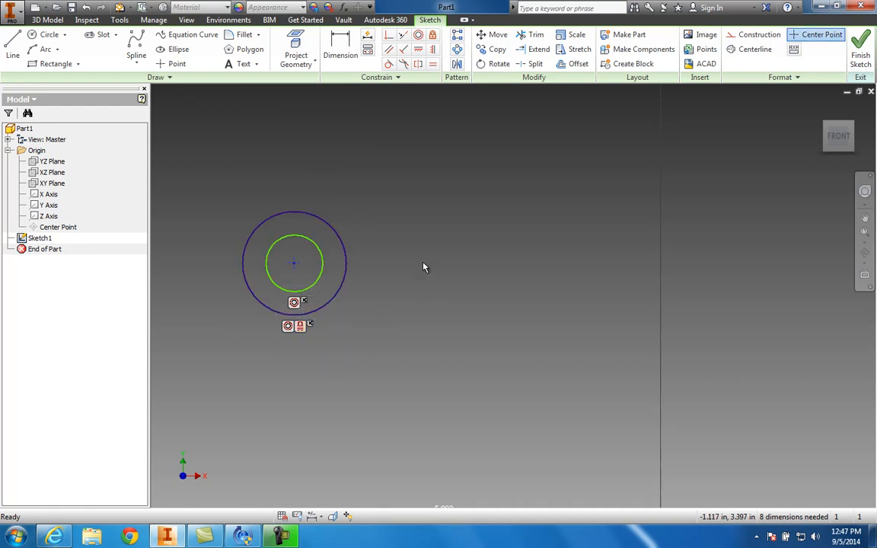
{"action": "right_click", "coordinate": [301, 326]}
{"action": "left_click", "coordinate": [302, 293]}
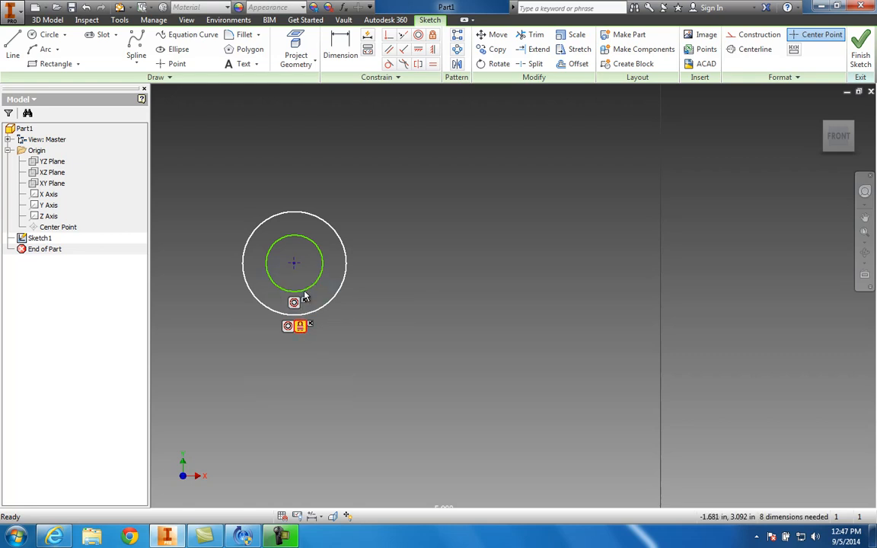
{"action": "left_click_drag", "start_coordinate": [295, 265], "coordinate": [323, 253]}
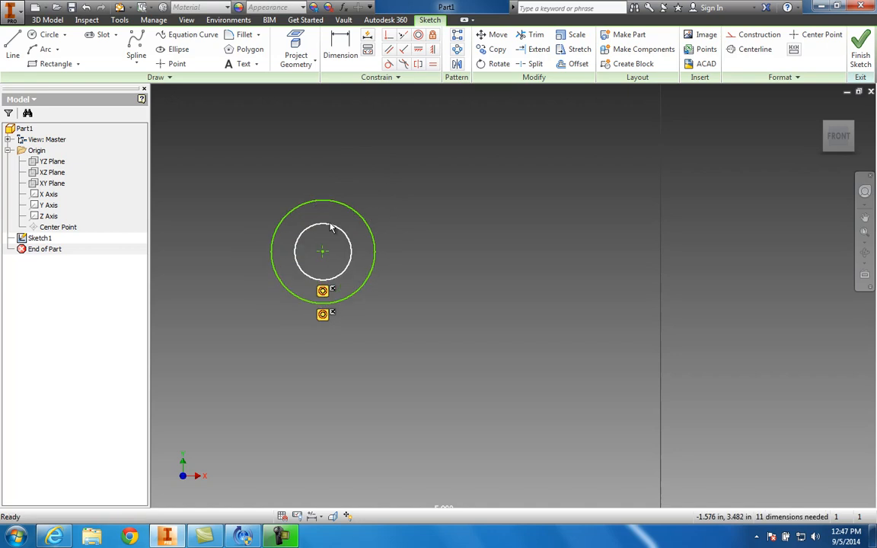
Draw two separate lines slanting at different angles to the right of the concentric circles.
{"action": "left_click", "coordinate": [12, 45]}
{"action": "left_click", "coordinate": [431, 288]}
{"action": "left_click", "coordinate": [533, 162]}
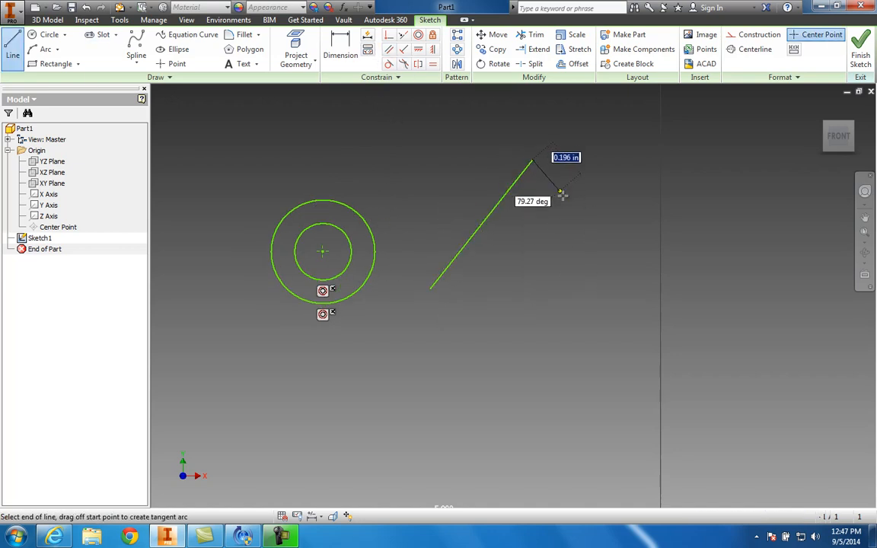
{"action": "key", "text": "Escape"}
{"action": "left_click", "coordinate": [533, 344]}
{"action": "left_click", "coordinate": [584, 196]}
{"action": "key", "text": "Escape"}
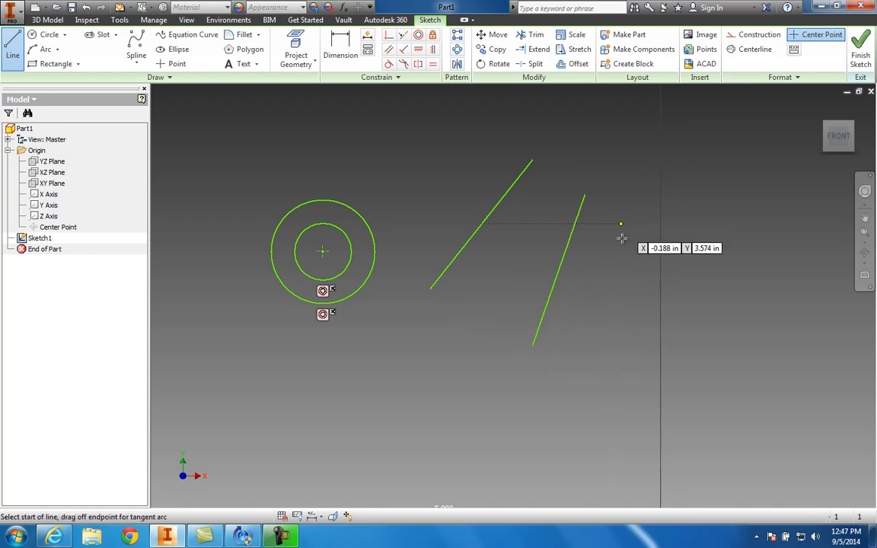
Constrain the two slanted lines to be parallel and delete that parallel constraint.
{"action": "left_click", "coordinate": [404, 63]}
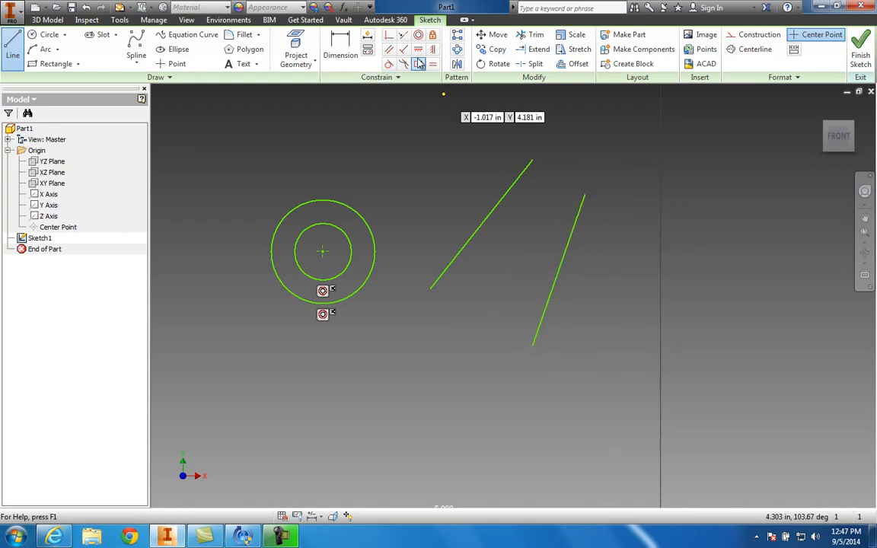
{"action": "left_click", "coordinate": [511, 189]}
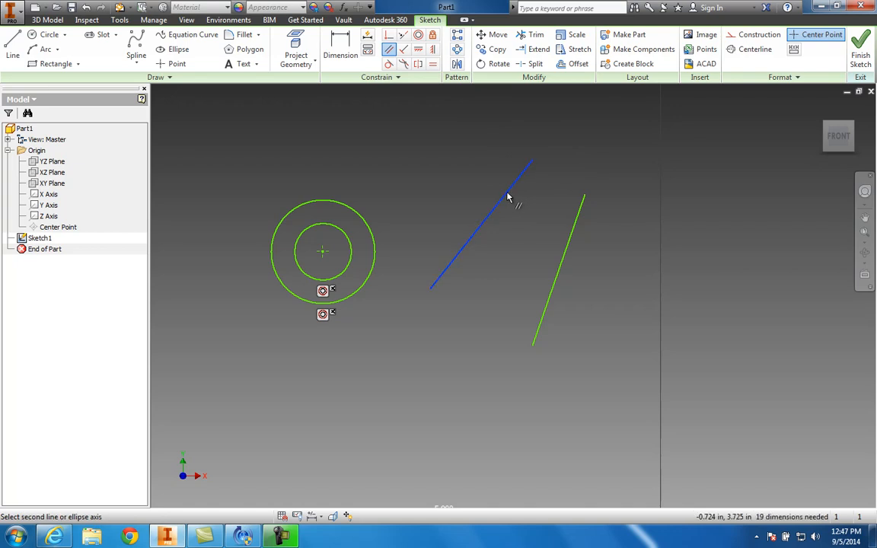
{"action": "left_click", "coordinate": [559, 273]}
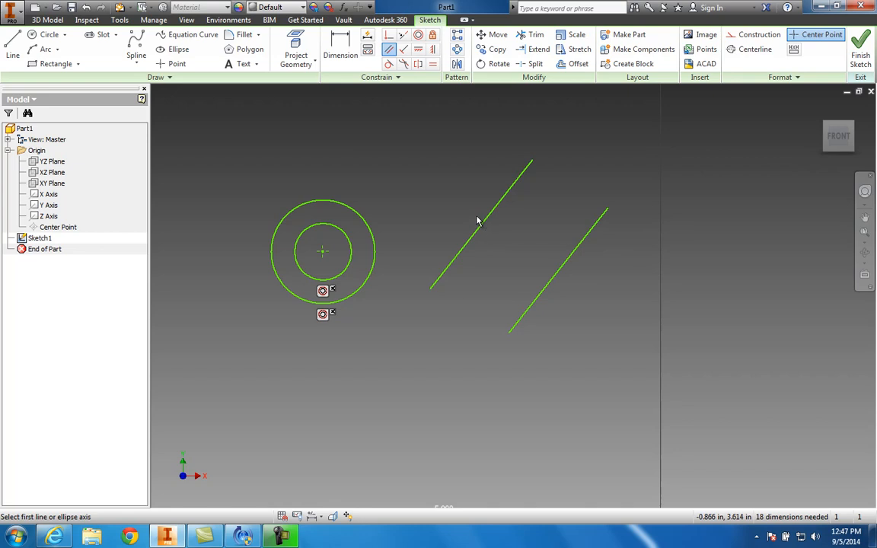
{"action": "key", "text": "Escape"}
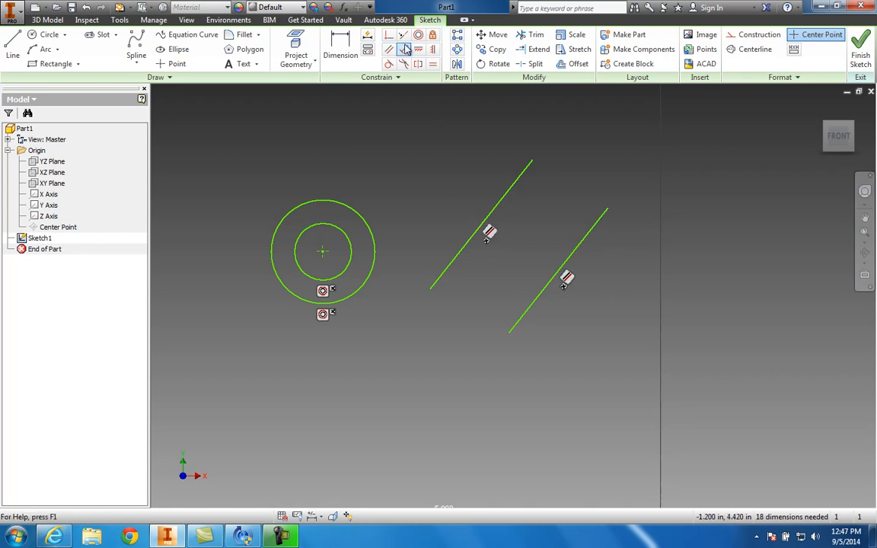
{"action": "right_click", "coordinate": [567, 279]}
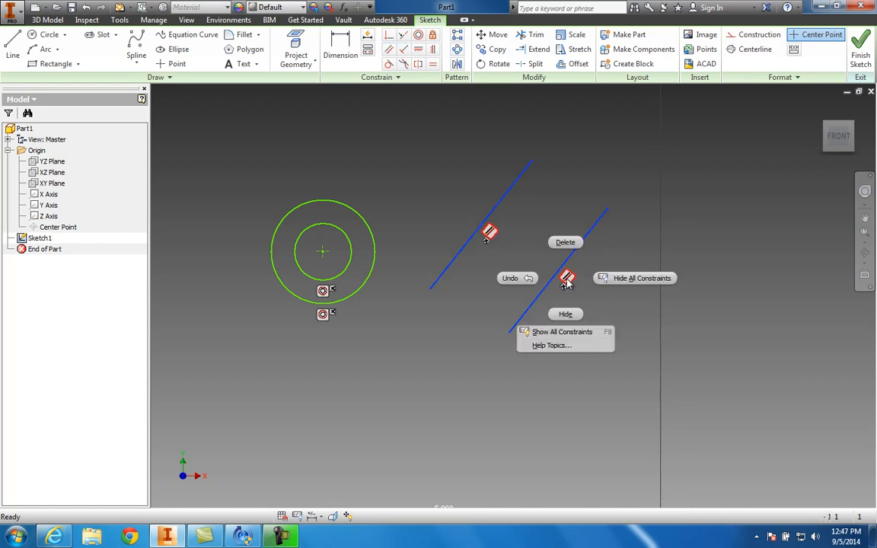
{"action": "left_click", "coordinate": [566, 242]}
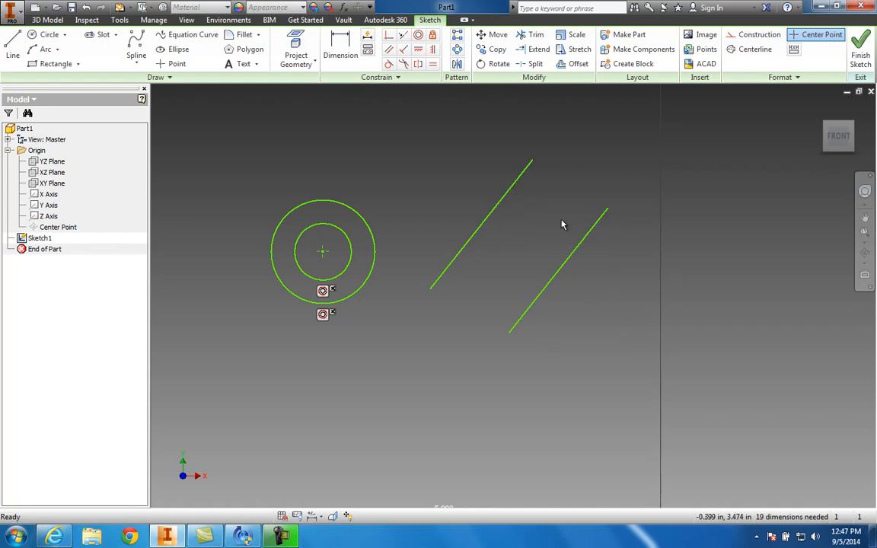
Constrain the two slanted lines to be perpendicular and delete that perpendicular constraint.
{"action": "left_click", "coordinate": [404, 49]}
{"action": "left_click", "coordinate": [501, 204]}
{"action": "left_click", "coordinate": [572, 250]}
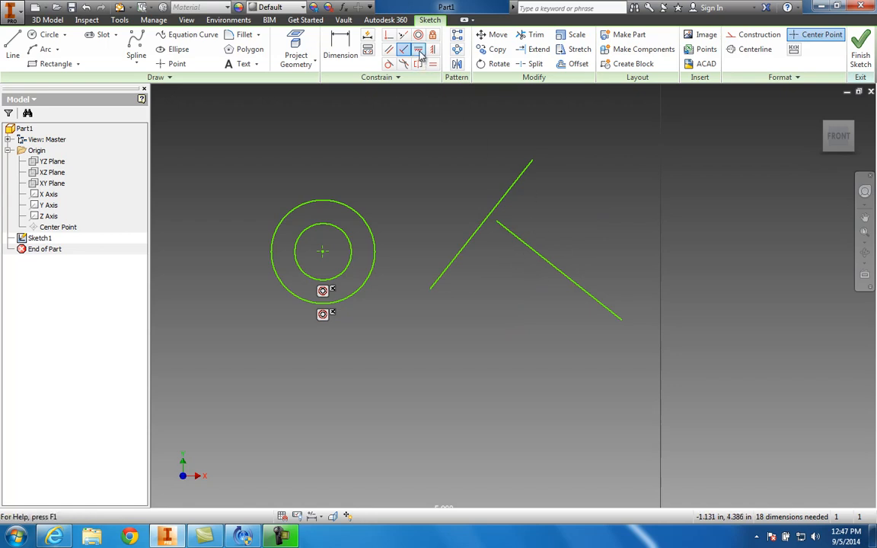
{"action": "key", "text": "Escape"}
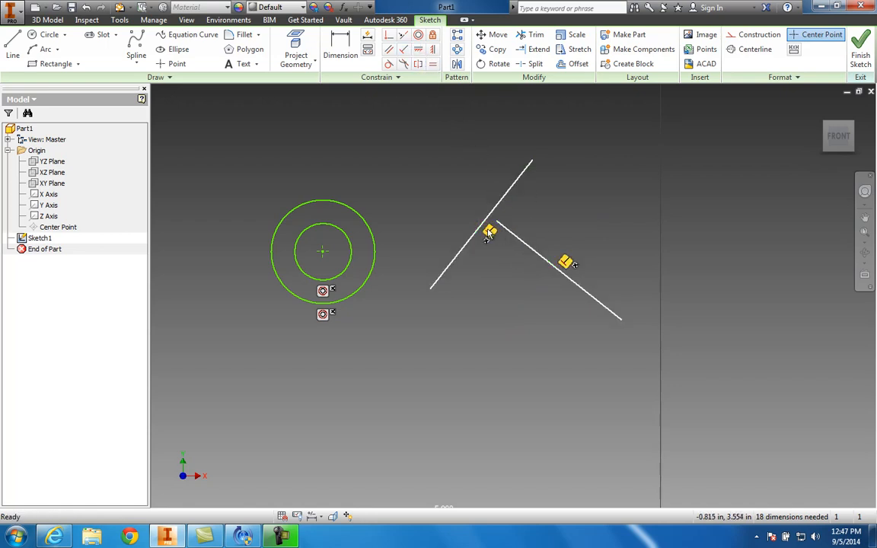
{"action": "right_click", "coordinate": [489, 235]}
{"action": "left_click", "coordinate": [487, 193]}
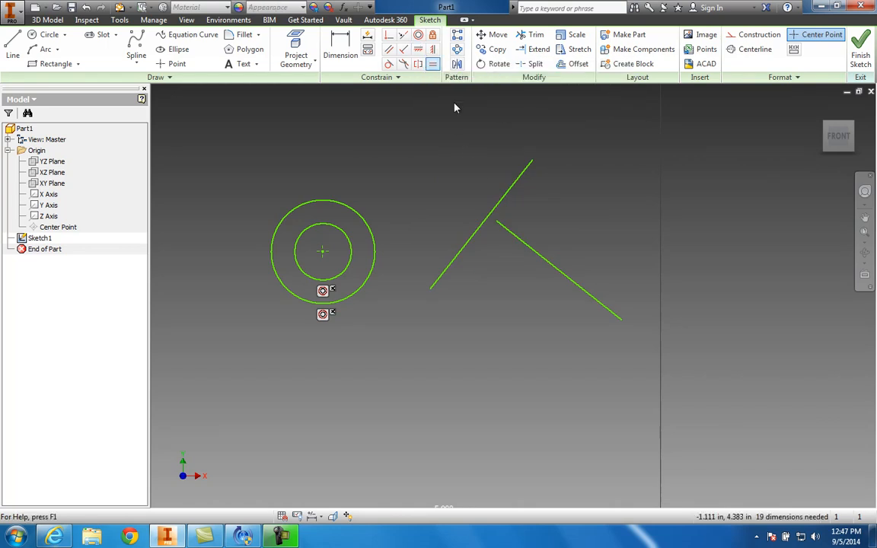
Apply a horizontal constraint to the line nearest the circles and a vertical constraint to the other line.
{"action": "left_click", "coordinate": [419, 49]}
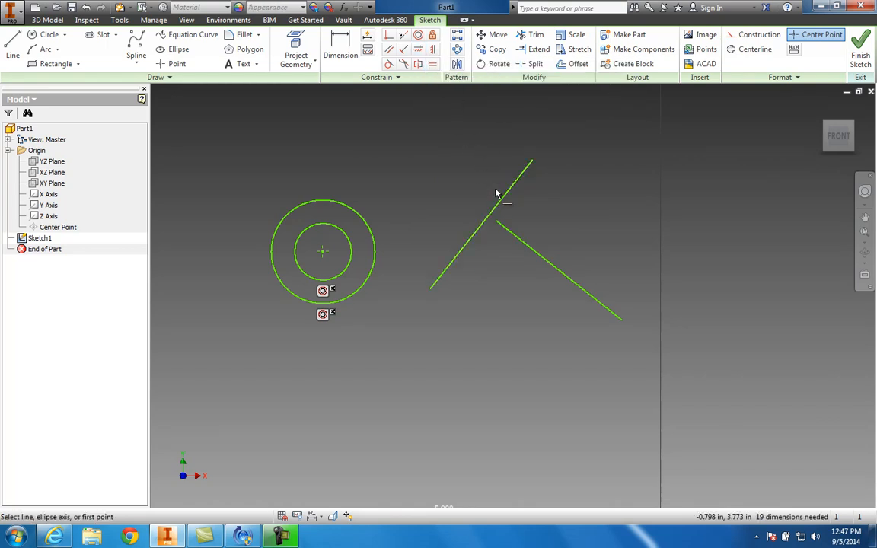
{"action": "left_click", "coordinate": [501, 200]}
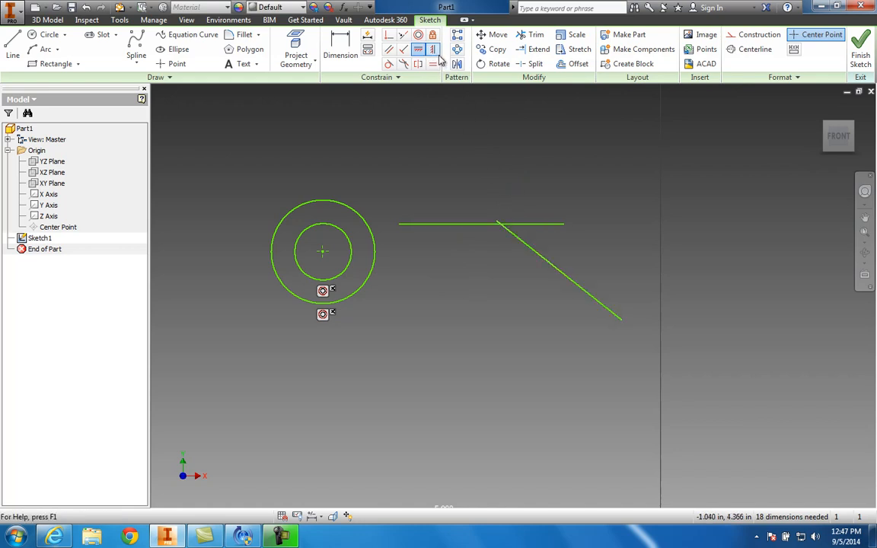
{"action": "key", "text": "i"}
{"action": "left_click", "coordinate": [533, 251]}
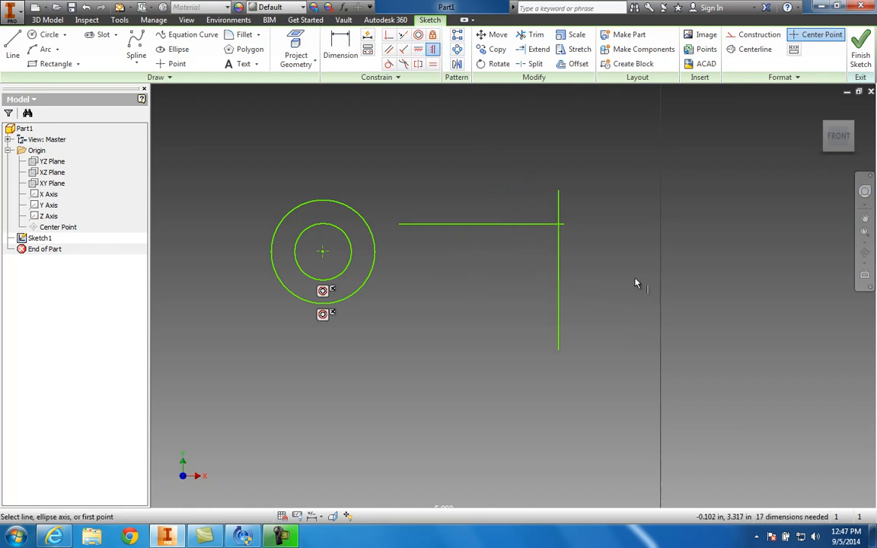
Apply a tangent constraint between the horizontal line and the outer circle.
{"action": "left_click", "coordinate": [389, 65]}
{"action": "left_click", "coordinate": [423, 226]}
{"action": "left_click", "coordinate": [340, 208]}
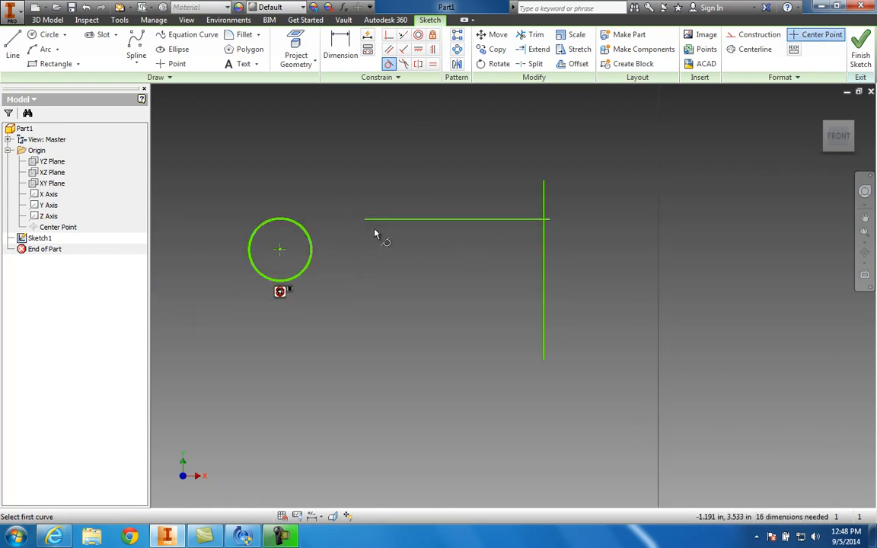
{"action": "scroll", "coordinate": [301, 221], "scroll_direction": "up", "scroll_amount": 4}
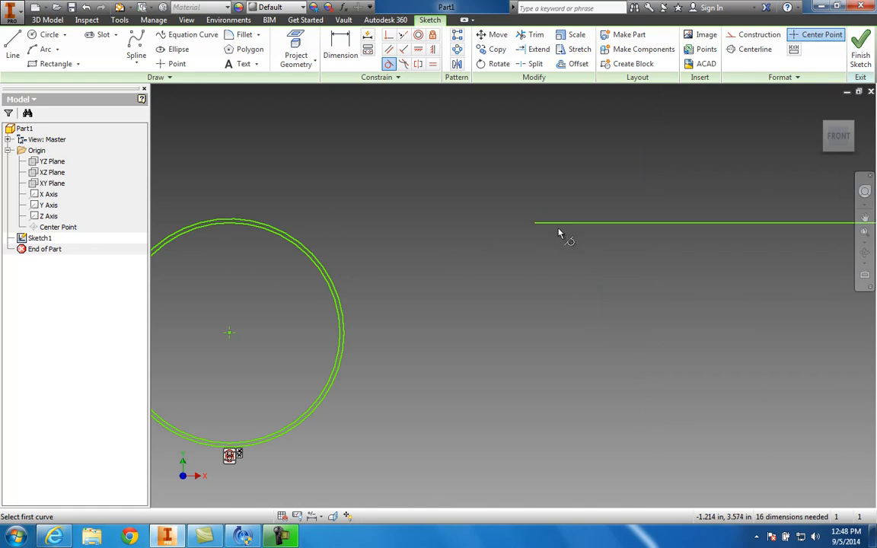
{"action": "scroll", "coordinate": [564, 238], "scroll_direction": "down", "scroll_amount": 4}
{"action": "key", "text": "Escape"}
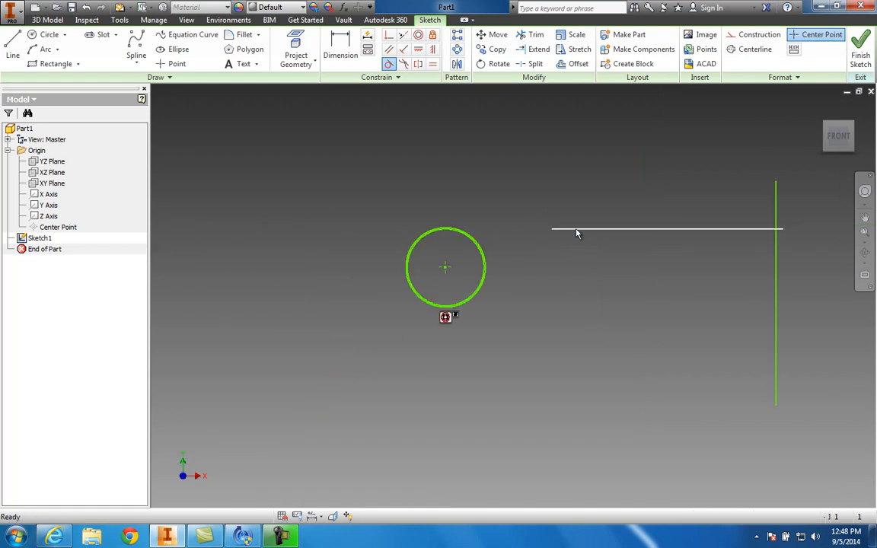
Stretch the horizontal line's free end across and past the tops of the circles, and show the lines' constraints.
{"action": "left_click_drag", "start_coordinate": [554, 230], "coordinate": [340, 221]}
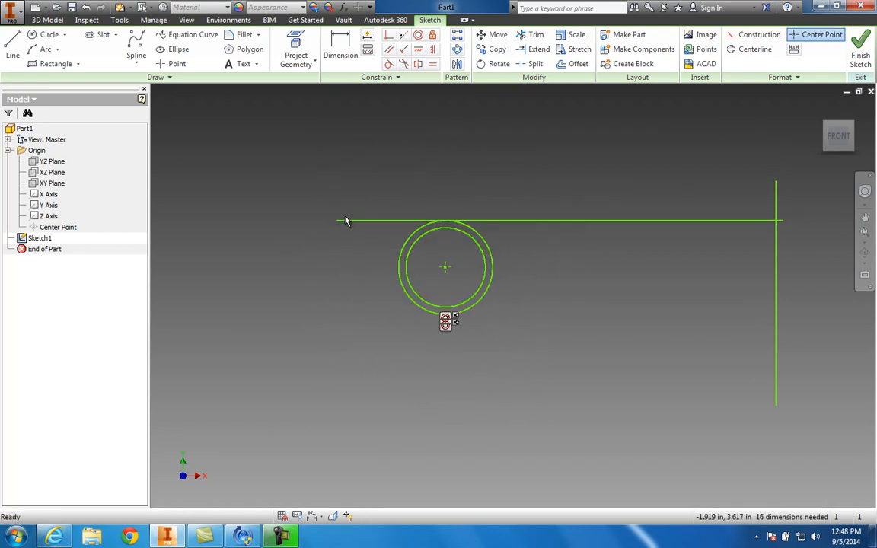
{"action": "left_click", "coordinate": [353, 216]}
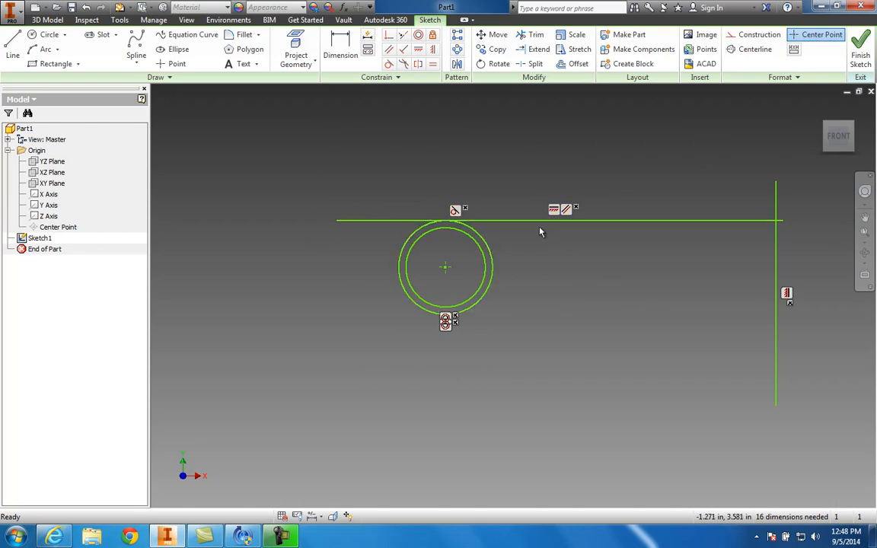
{"action": "key", "text": "F5"}
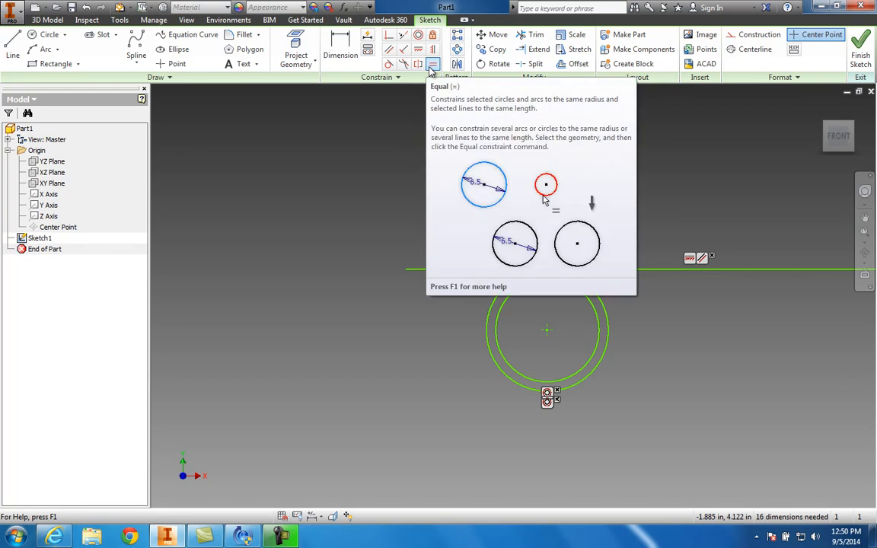
Apply an equal constraint between the outer and inner concentric circles.
{"action": "left_click", "coordinate": [528, 270]}
{"action": "left_click", "coordinate": [540, 275]}
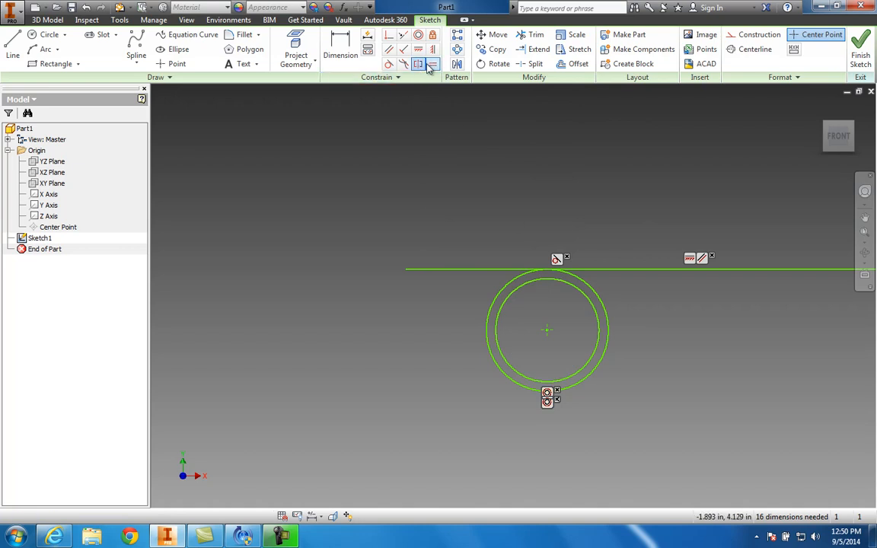
{"action": "left_click", "coordinate": [432, 63]}
{"action": "left_click", "coordinate": [513, 281]}
{"action": "left_click", "coordinate": [518, 293]}
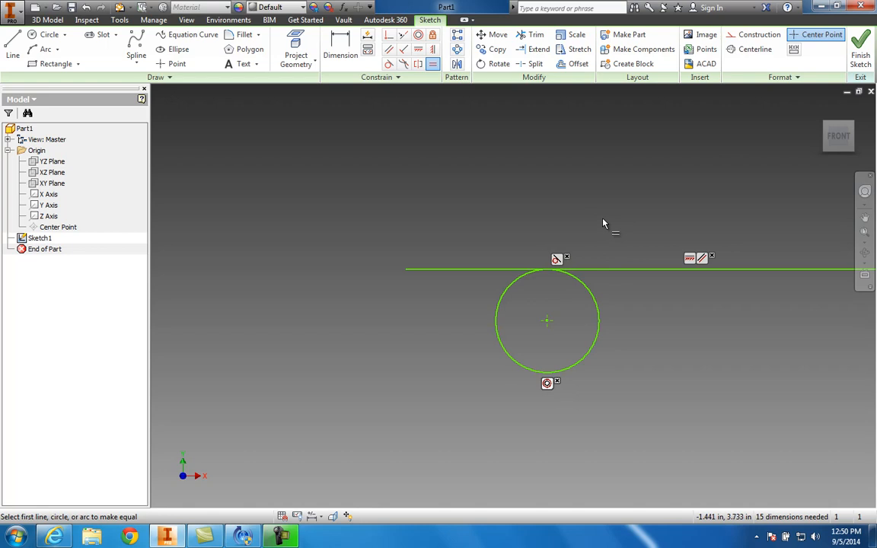
{"action": "scroll", "coordinate": [524, 211], "scroll_direction": "up", "scroll_amount": 1}
{"action": "scroll", "coordinate": [531, 215], "scroll_direction": "down", "scroll_amount": 1}
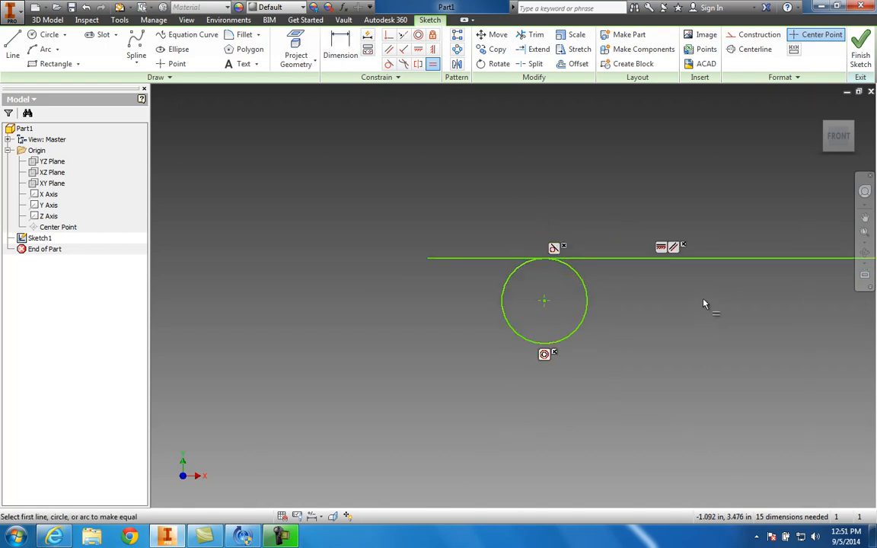
{"action": "key", "text": "Escape"}
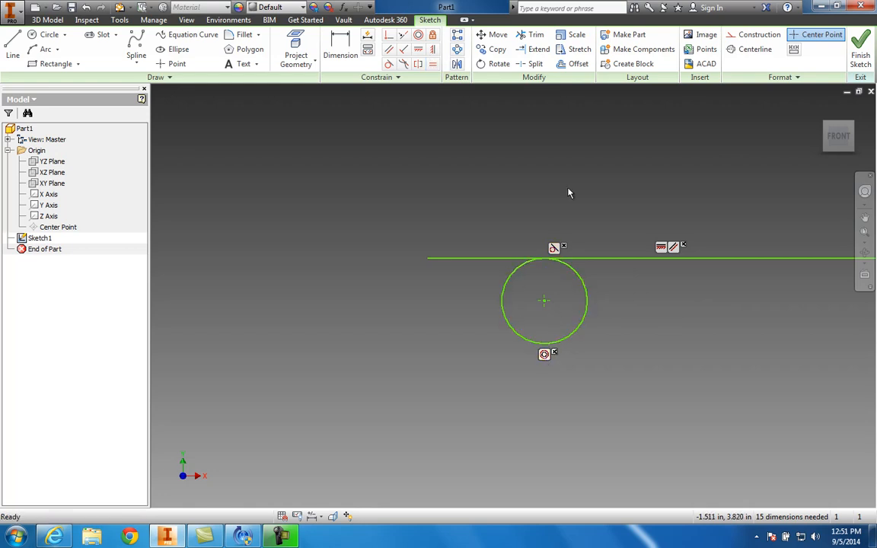